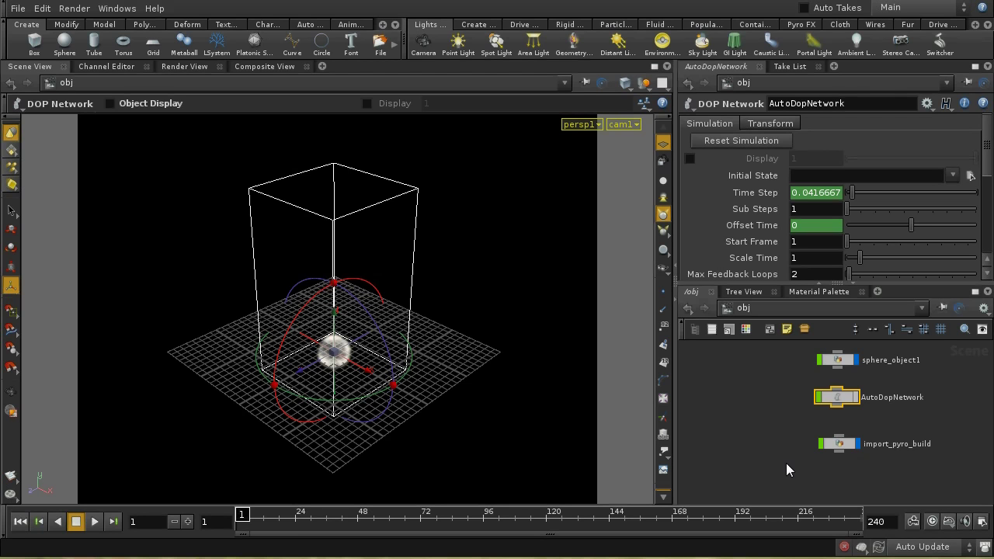
Play the fire simulation to frame 118, then rewind to frame 1.
key(h)
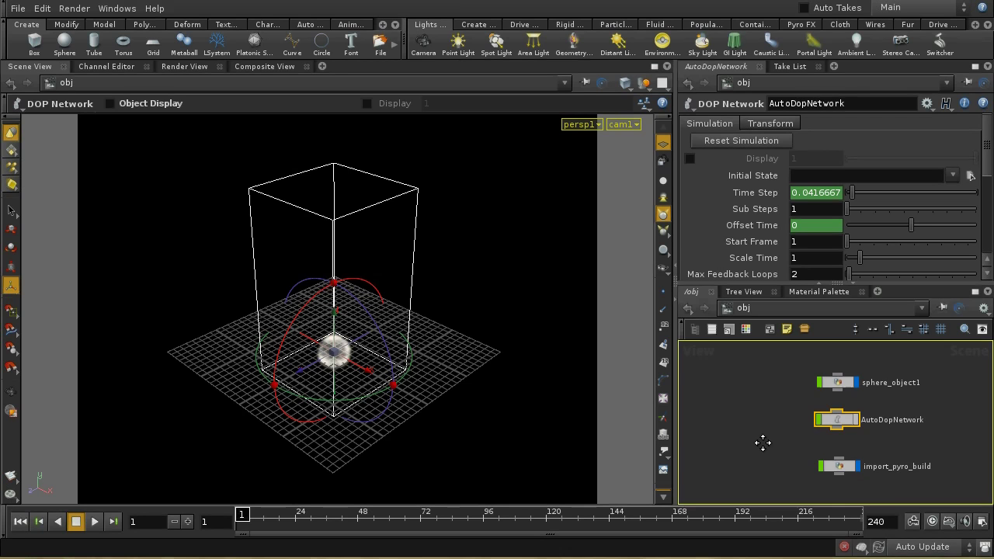
click(94, 522)
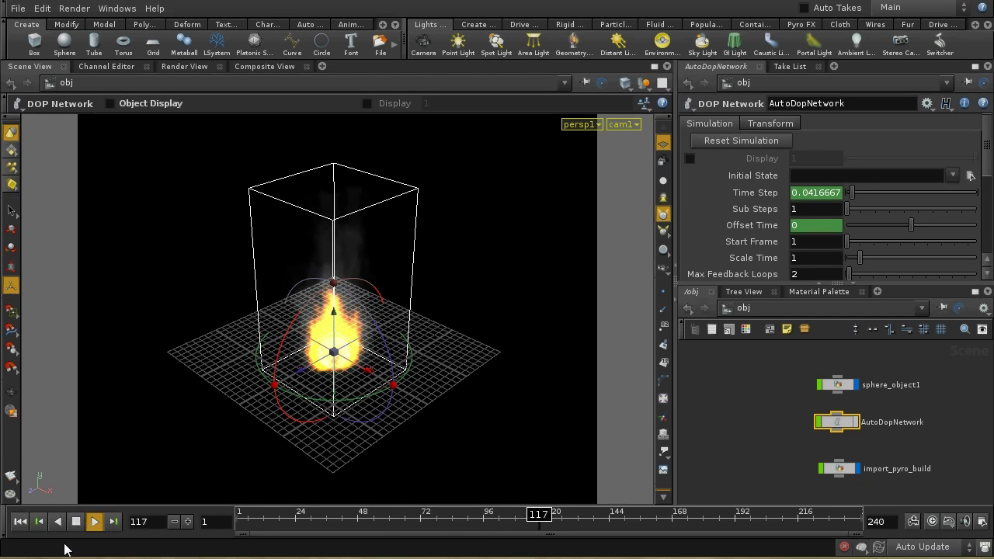
click(75, 521)
click(20, 521)
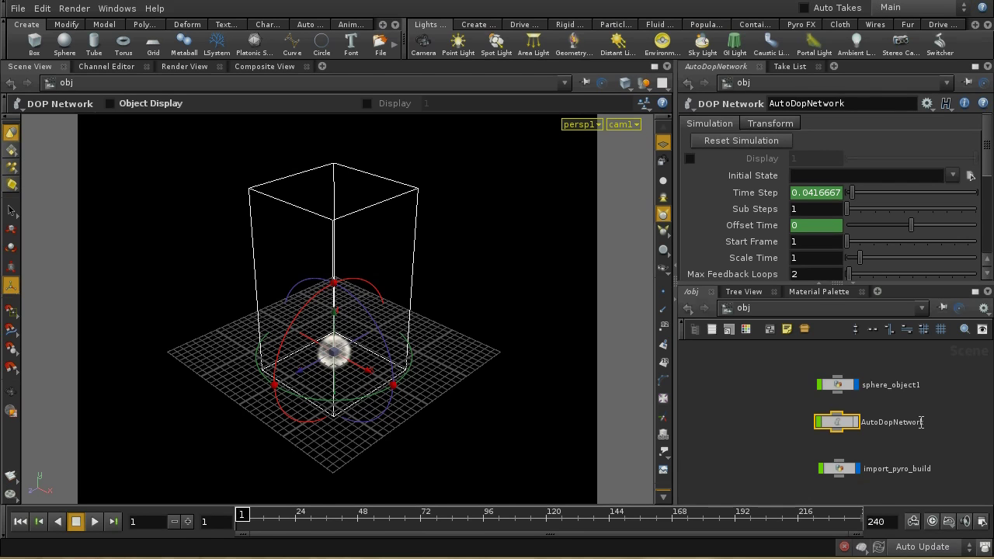
Inside AutoDopNetwork, turn on the bypass flag of resize_container.
middle_drag(922, 423, 930, 405)
double_click(847, 405)
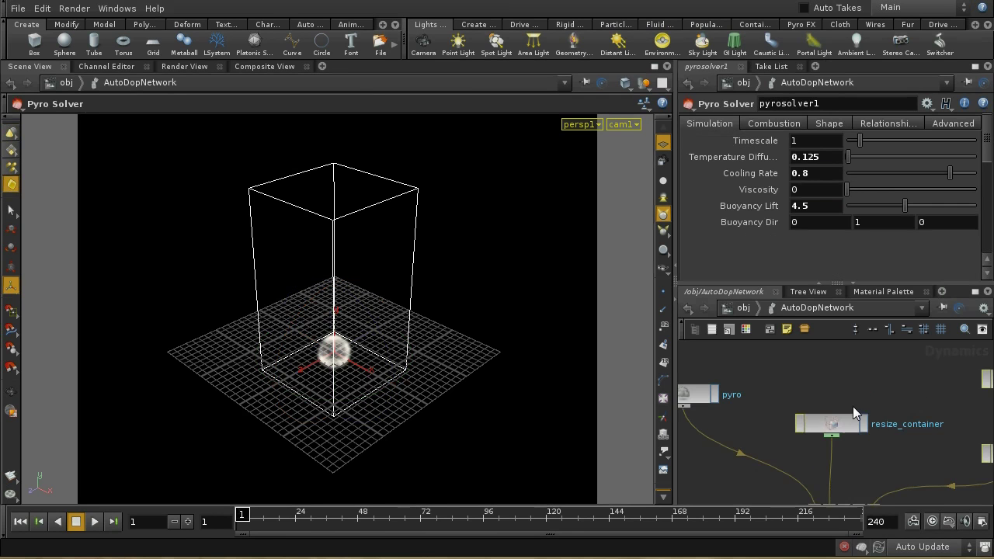
middle_drag(913, 450, 920, 399)
click(803, 399)
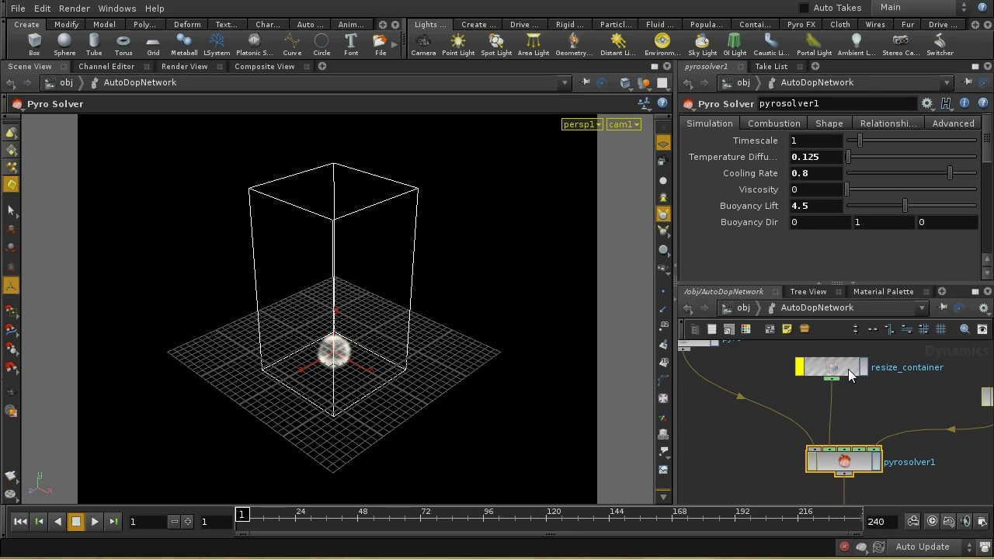
scroll(878, 396, down, 3)
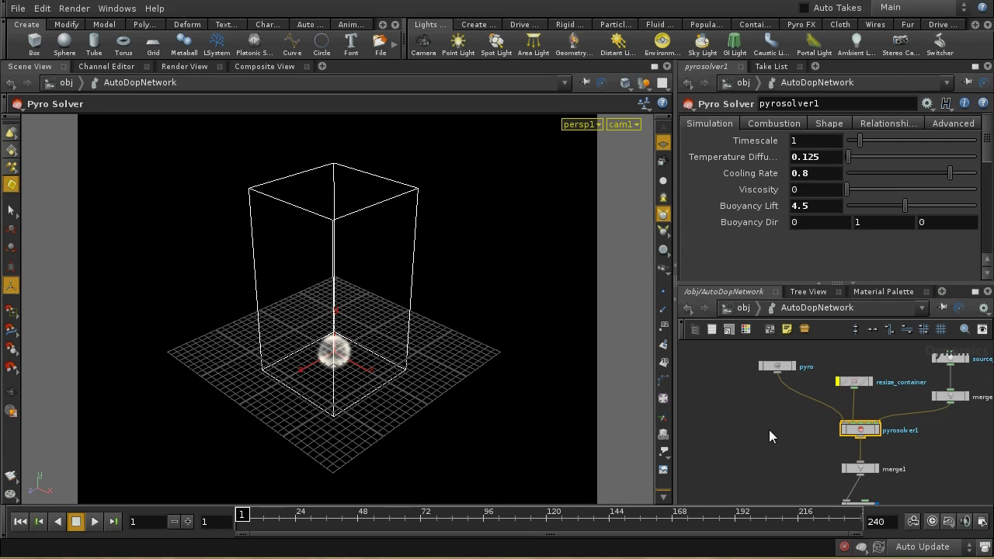
Back at /obj, re-run the fire simulation and stop it at frame 74.
click(743, 308)
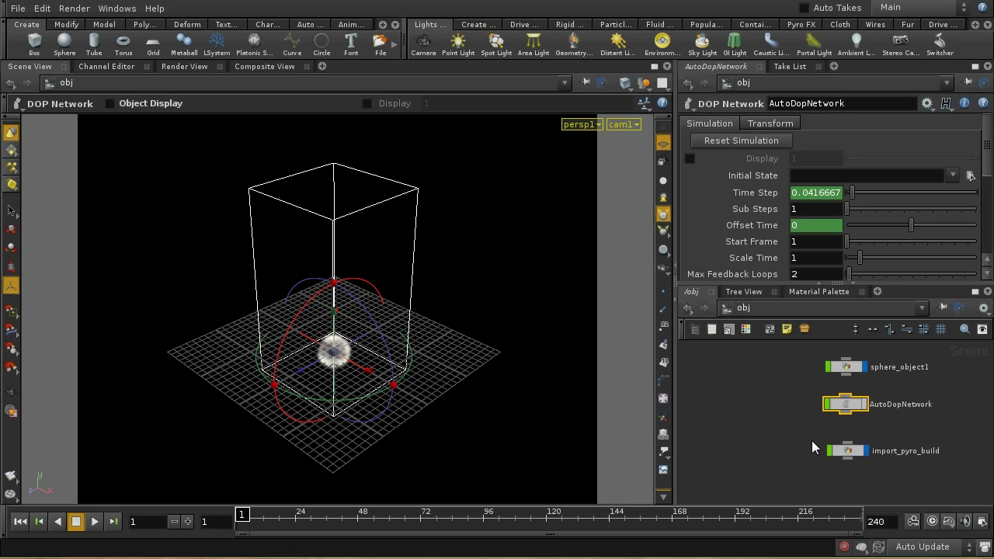
middle_drag(793, 424, 786, 455)
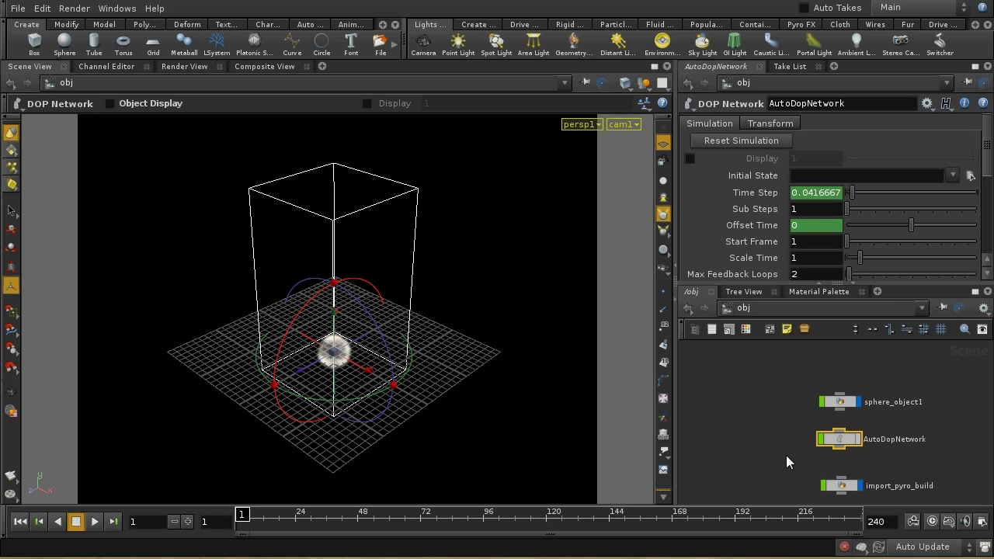
middle_drag(894, 462, 893, 449)
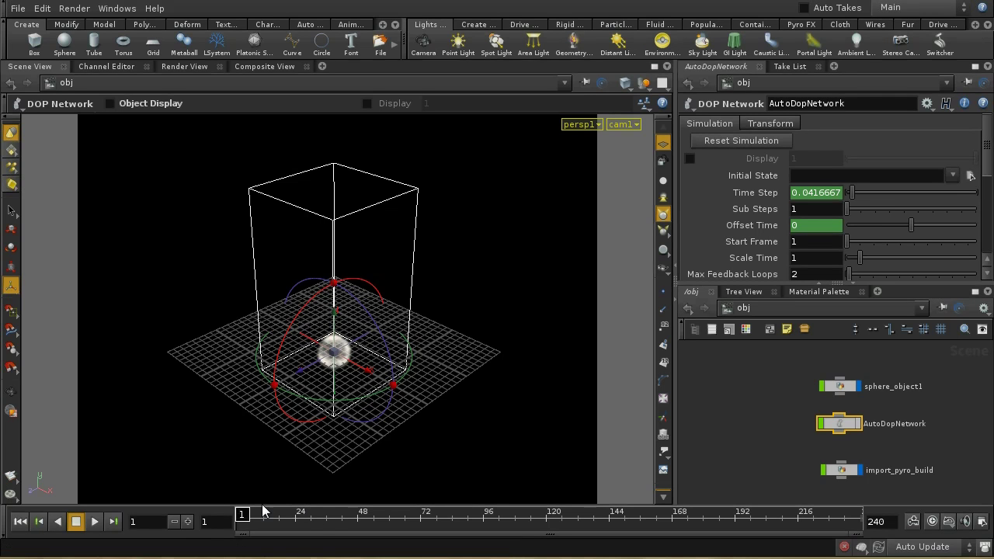
click(94, 522)
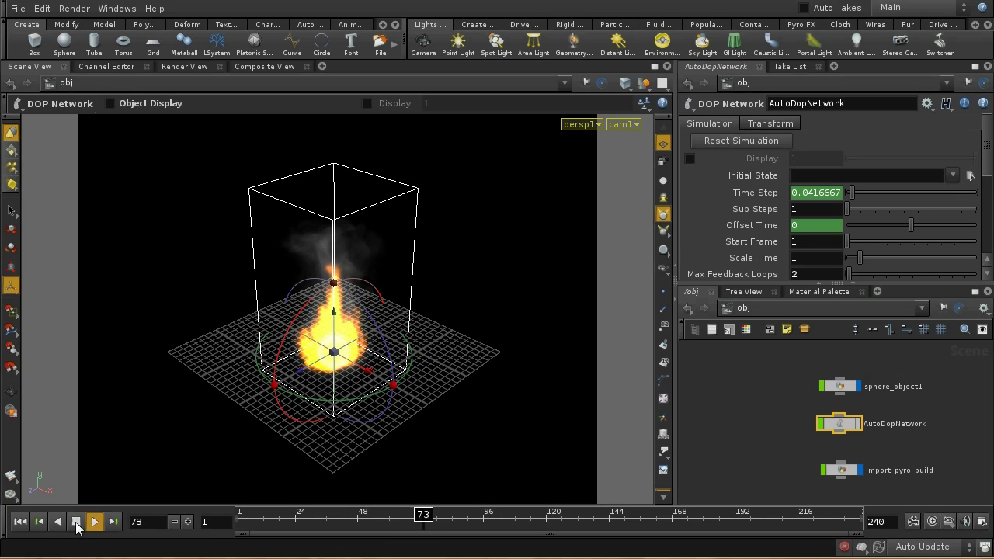
click(77, 526)
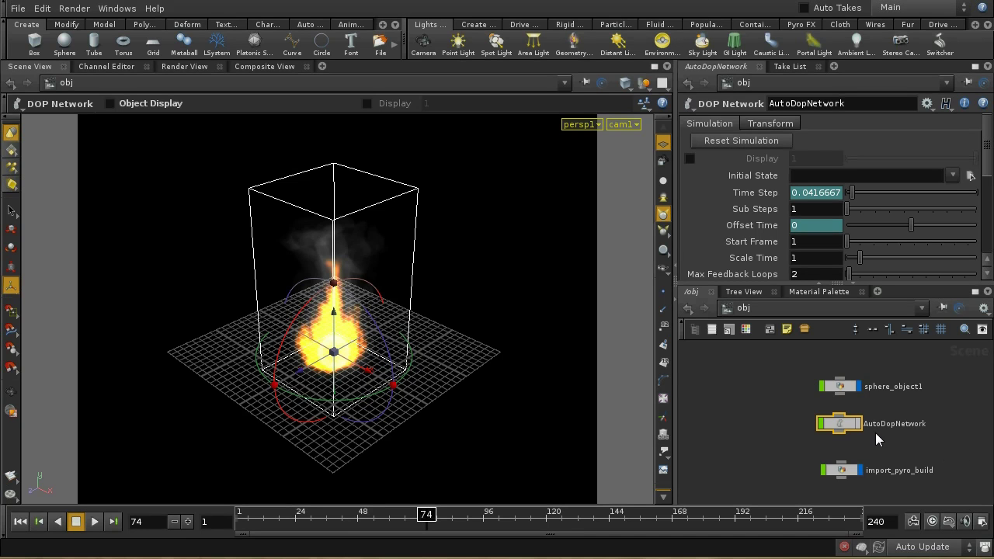
Dive into import_pyro_build and inspect the import_pyro_visualization and import_pyrofields node settings.
click(840, 472)
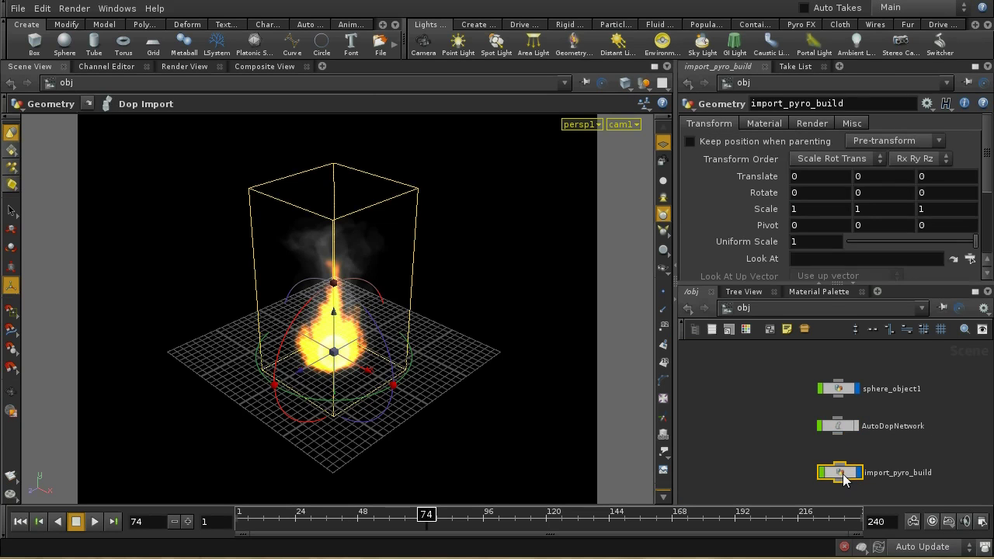
double_click(842, 474)
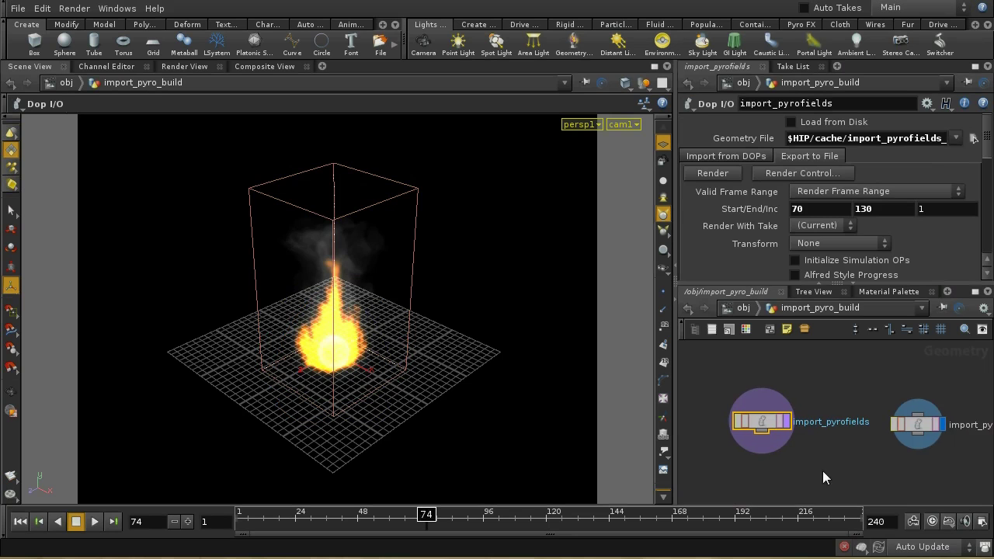
right_click(792, 448)
key(Escape)
key(h)
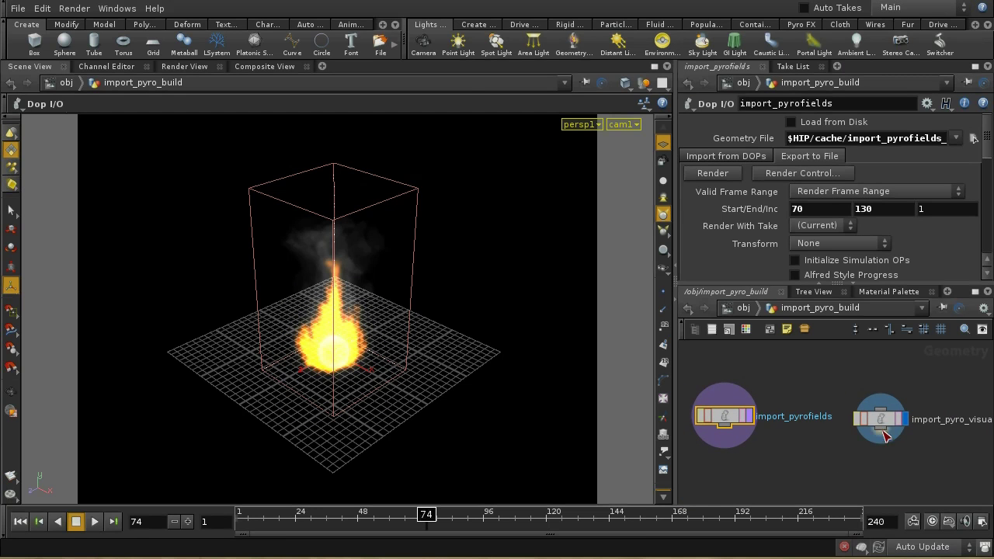
click(882, 432)
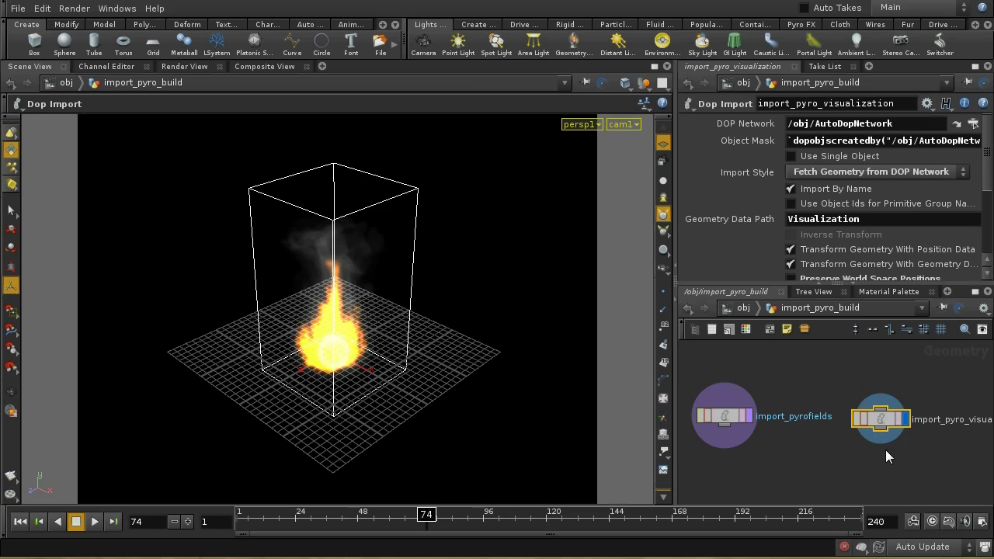
click(741, 409)
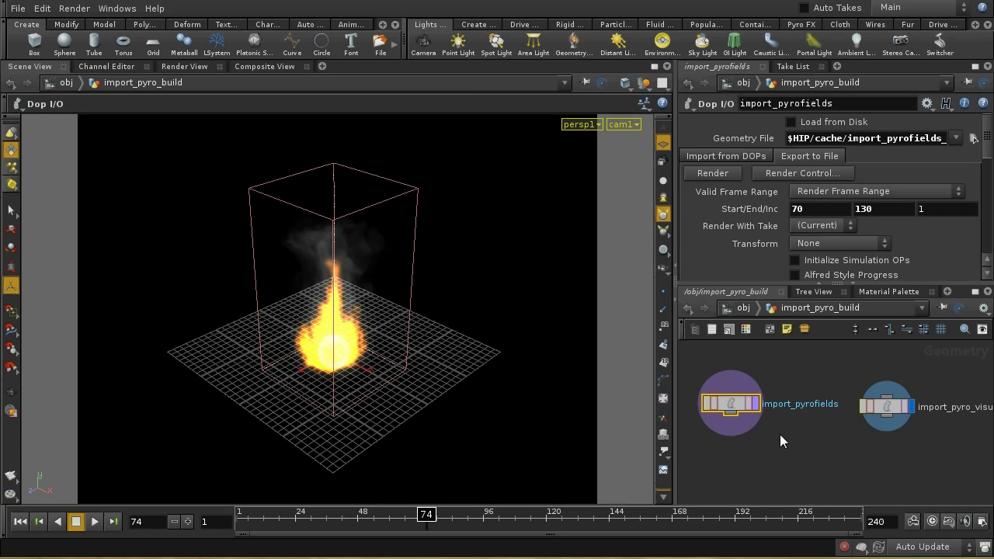
middle_drag(779, 437, 815, 398)
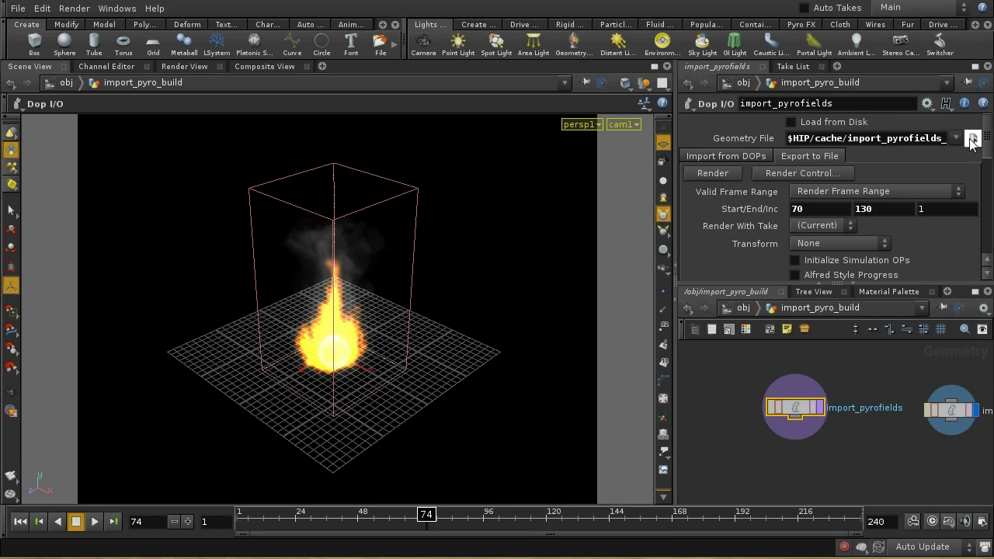
Set Geometry File to import_pyrofields_$F.bgeo and render frames 70–130 to the cache.
click(973, 138)
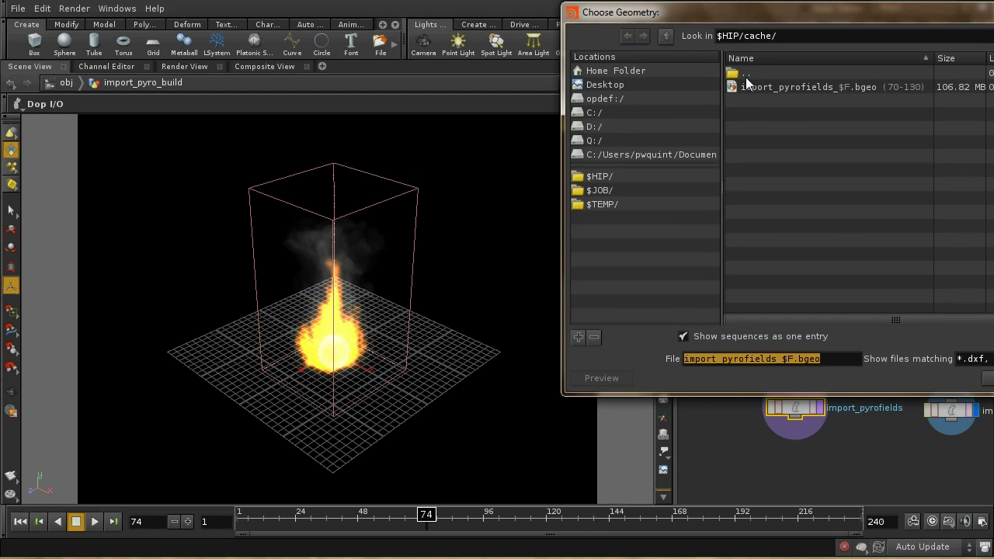
click(801, 90)
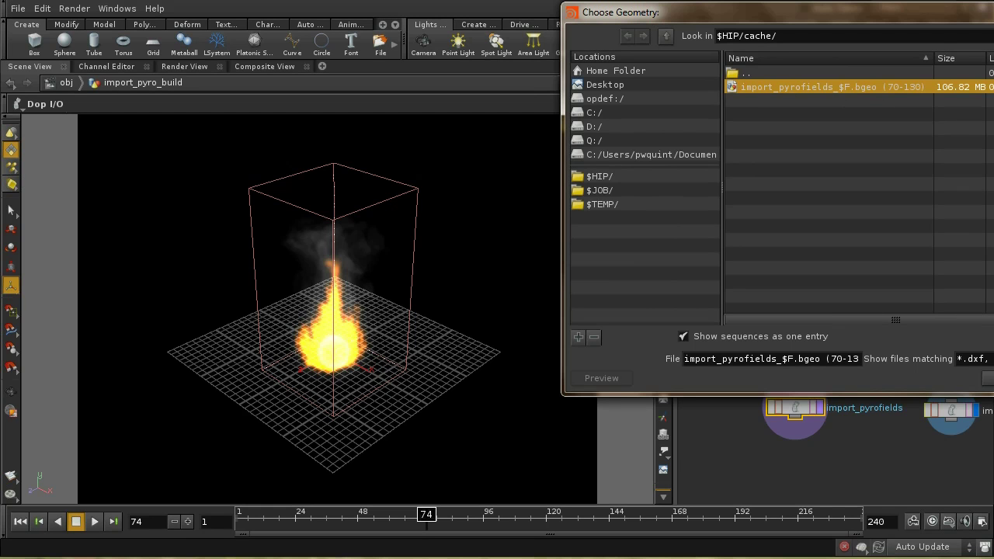
key(Return)
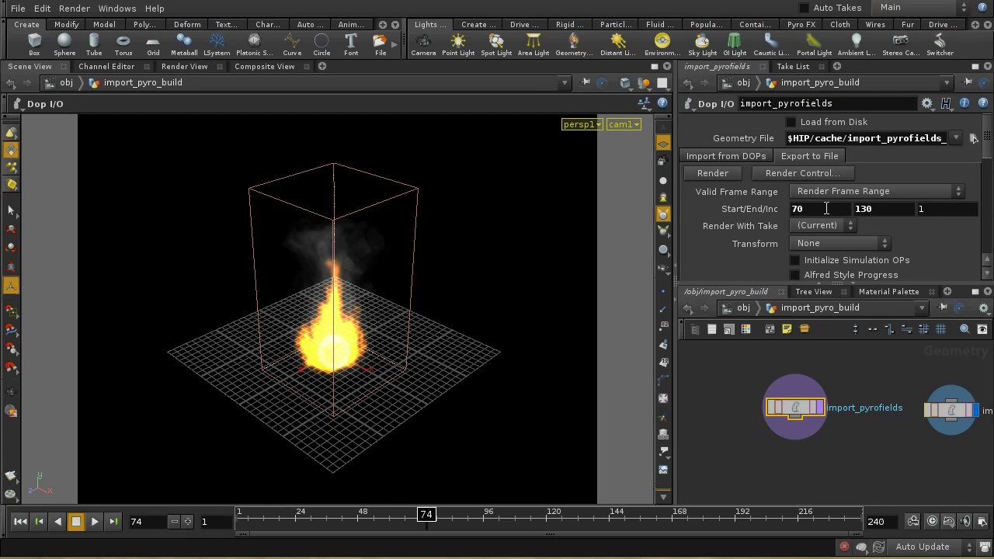
double_click(826, 208)
click(888, 208)
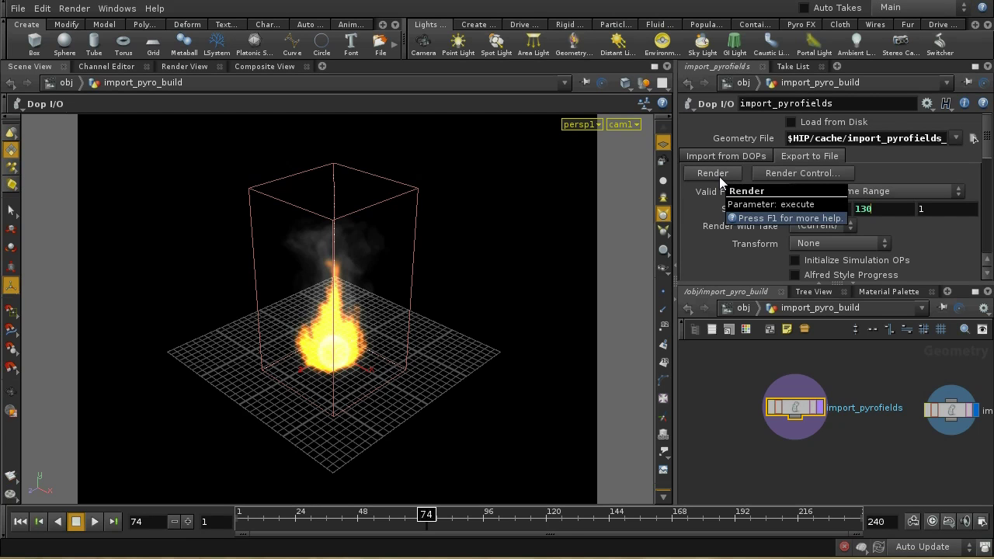
click(720, 178)
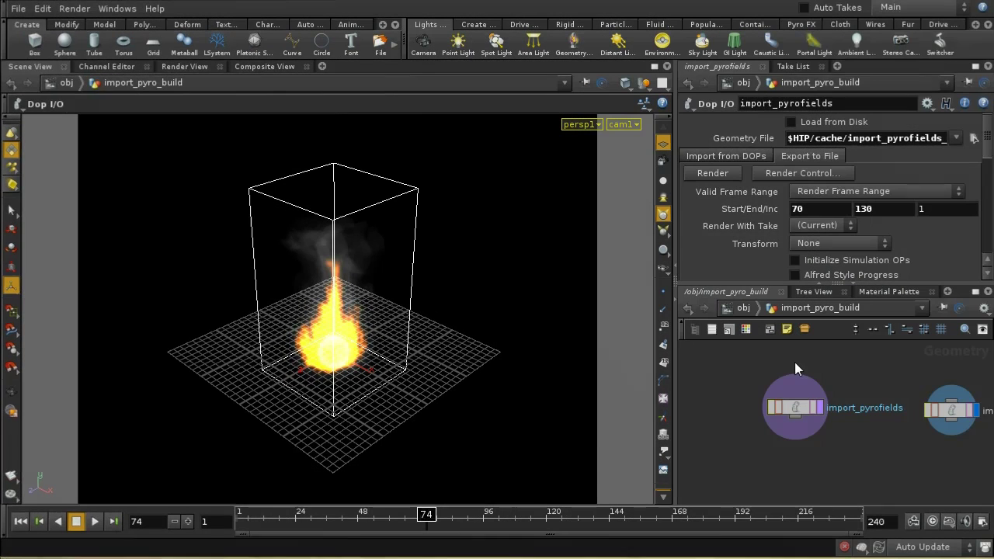
At /obj, hide the imported fire from the viewport and select sphere_object1.
click(744, 308)
middle_drag(775, 465, 766, 445)
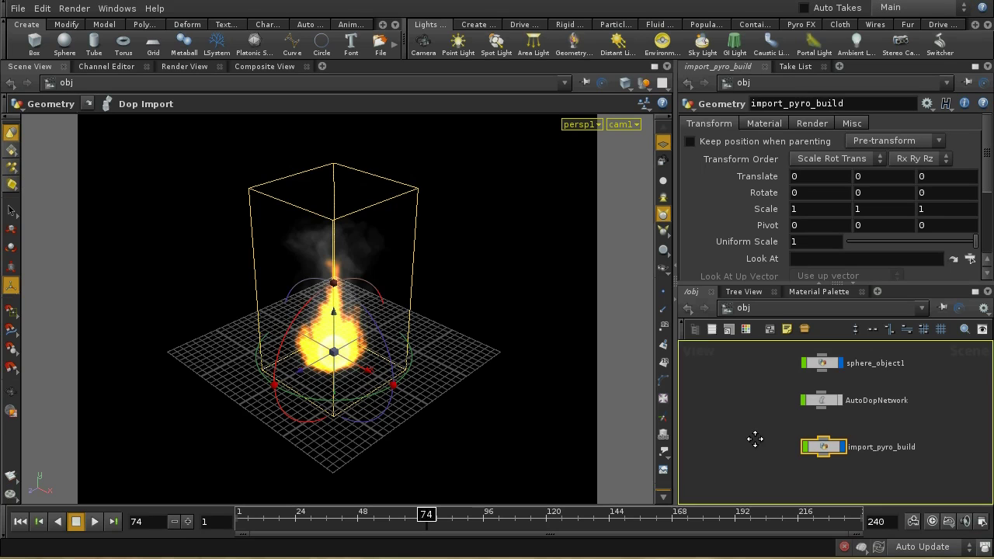
middle_drag(913, 408, 898, 360)
click(829, 399)
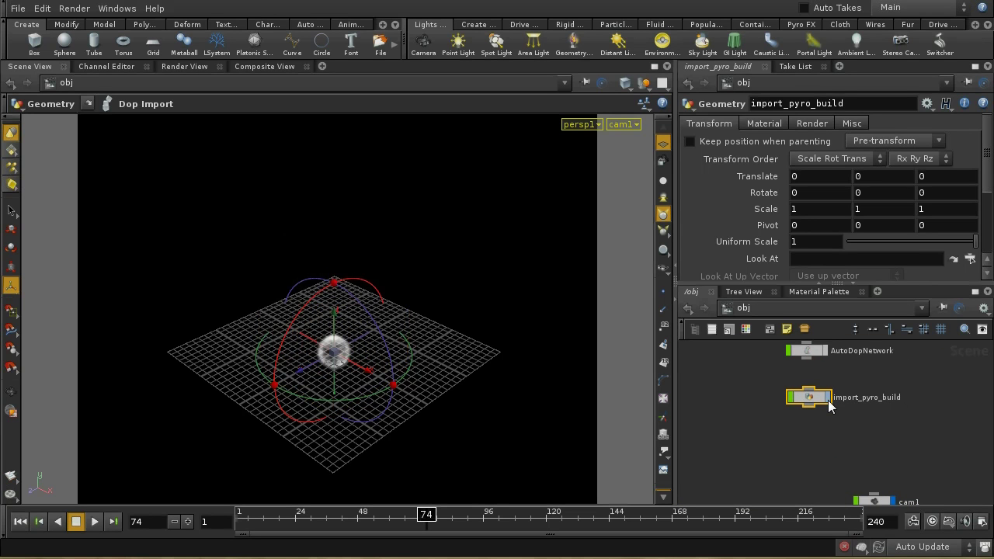
middle_drag(838, 451, 902, 464)
click(850, 449)
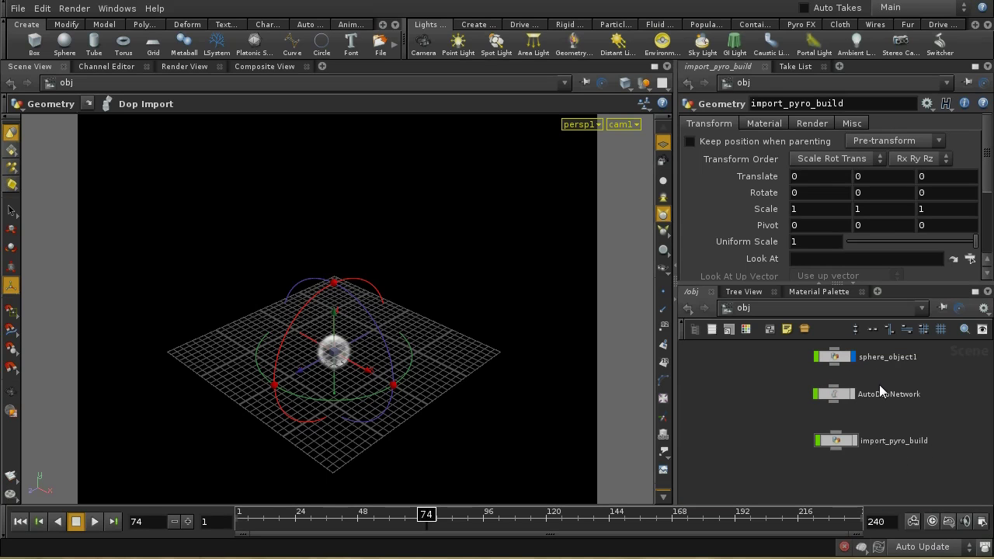
click(851, 359)
click(838, 354)
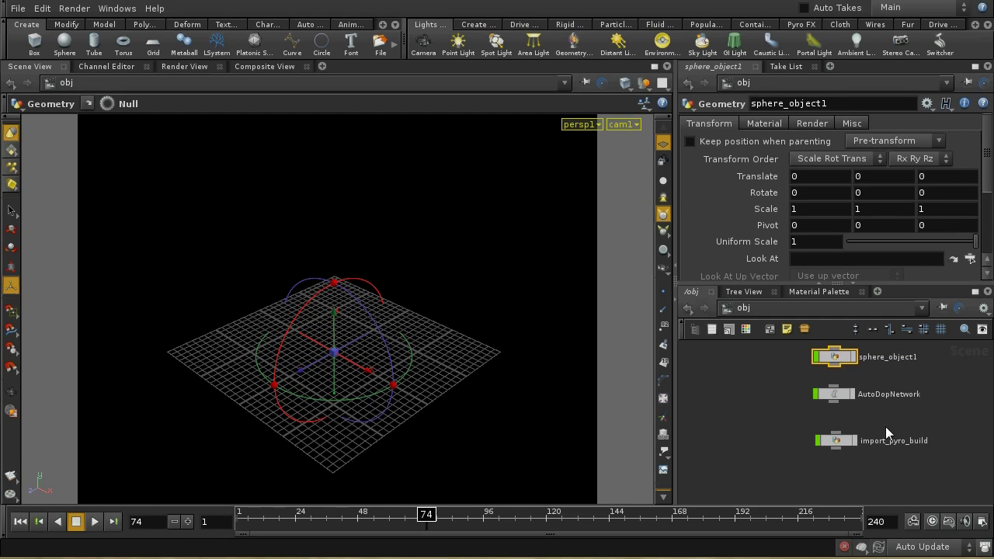
middle_drag(906, 462, 907, 441)
Create a Geometry object, rename it from geo1 to import_flame, and go inside it.
key(Tab)
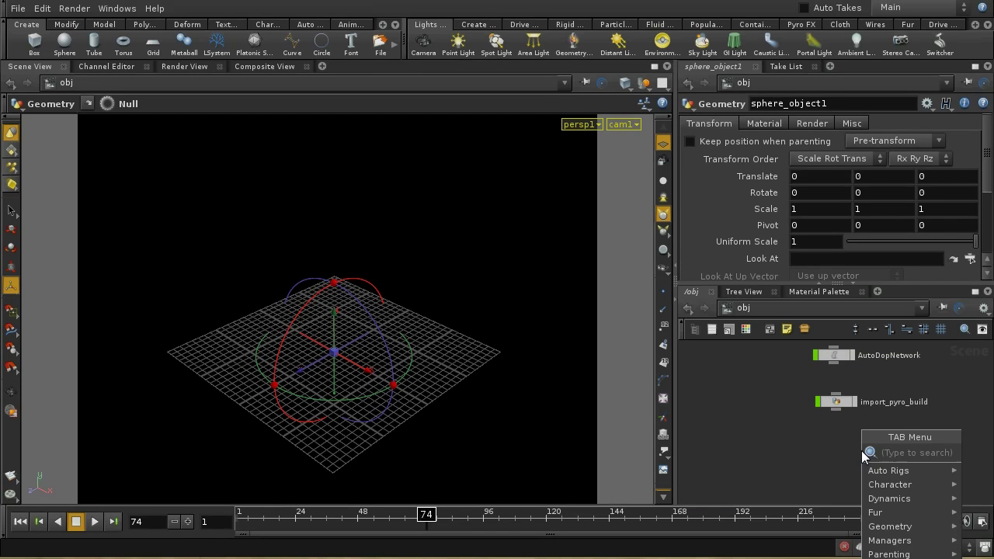
click(979, 451)
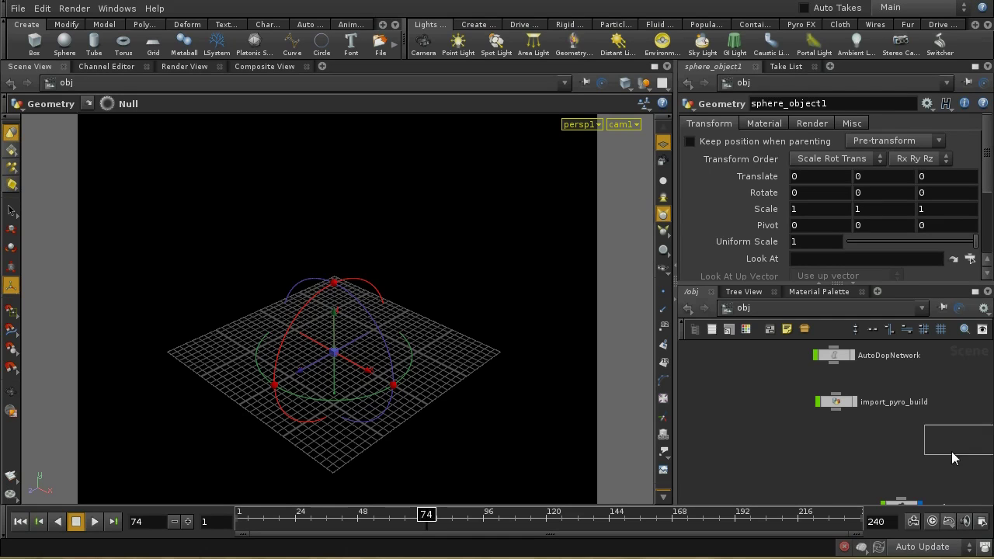
click(840, 454)
double_click(761, 103)
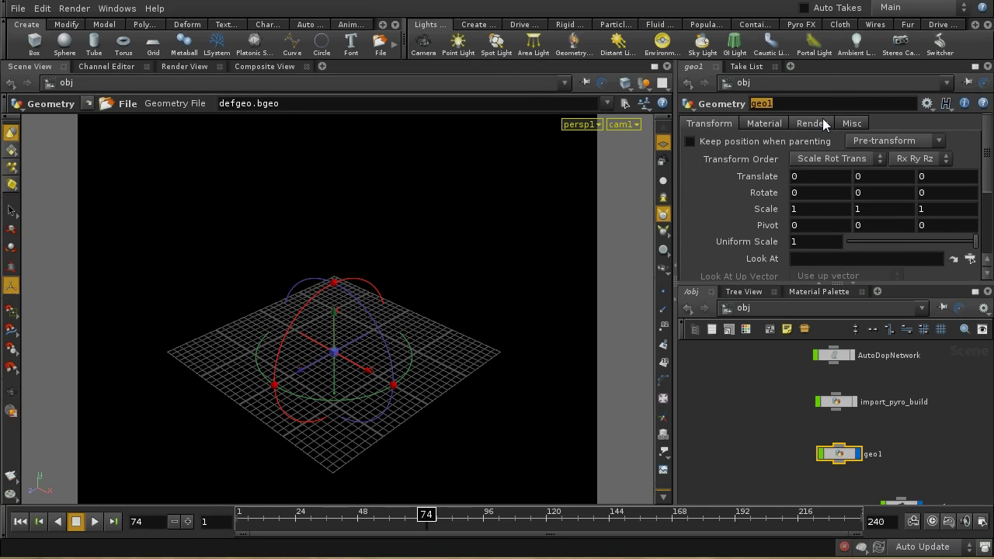
key(BackSpace)
text(import_flame)
key(Return)
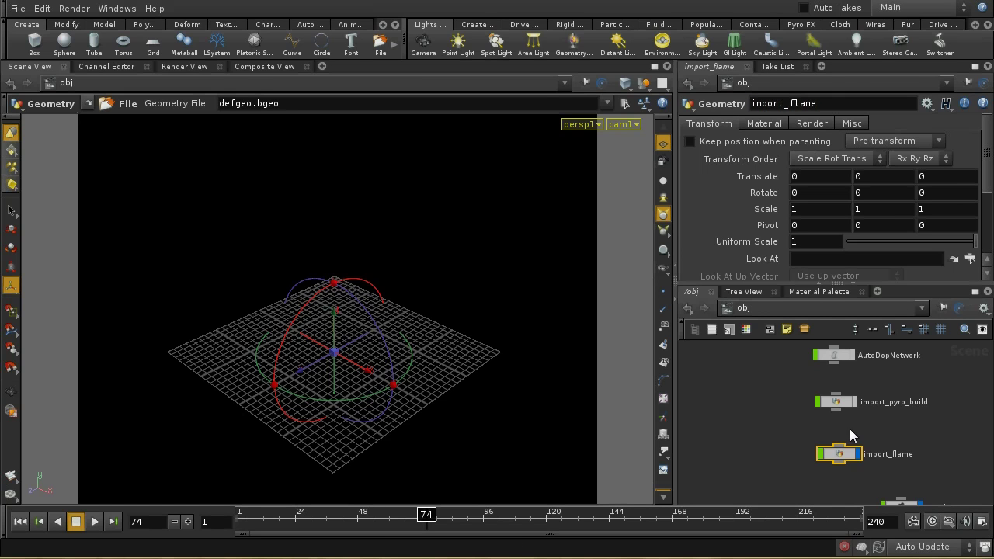
double_click(840, 454)
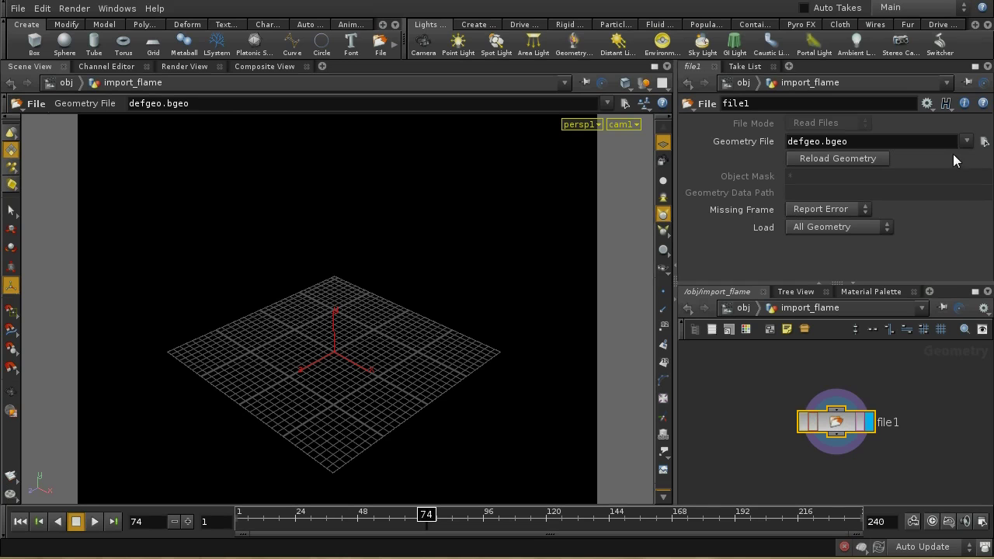
Point file1 at $HIP/cache/import_pyrofields_$F.bgeo and scrub the timeline to preview the smoke.
click(984, 141)
click(847, 87)
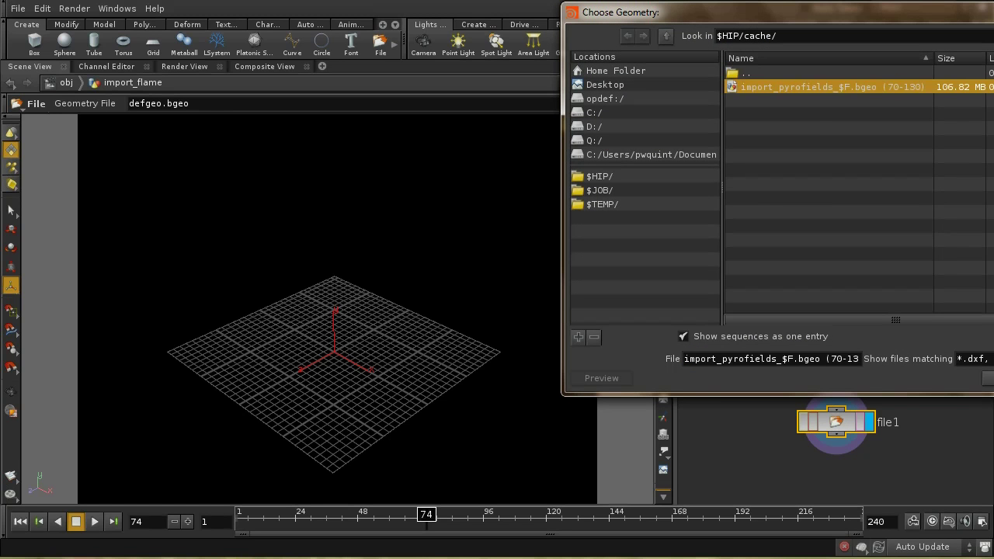
click(986, 378)
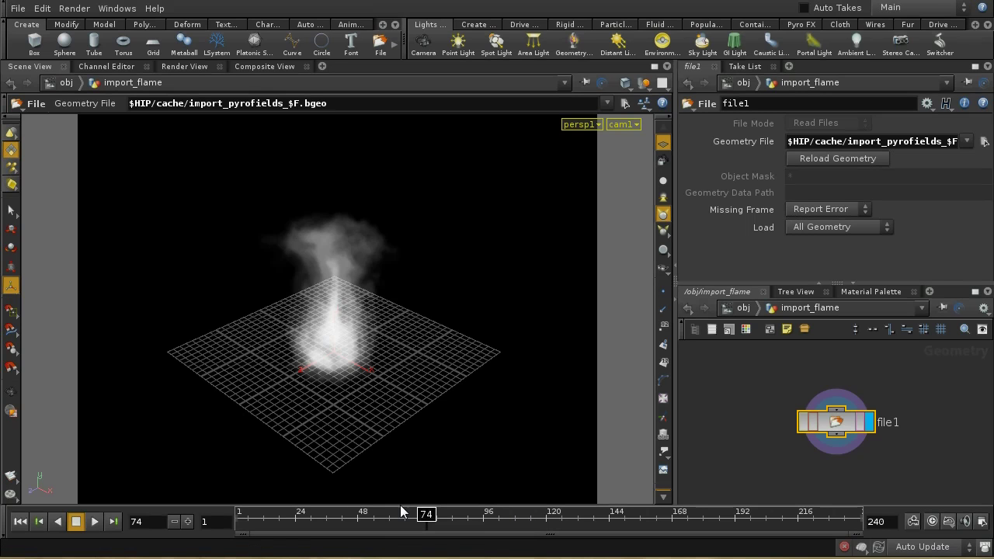
drag(399, 516, 199, 523)
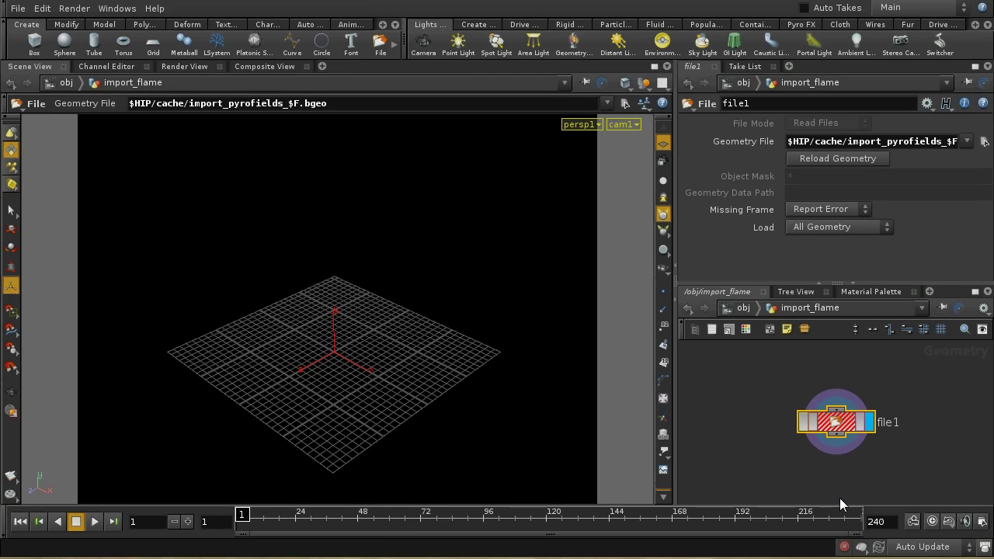
middle_drag(839, 479, 835, 439)
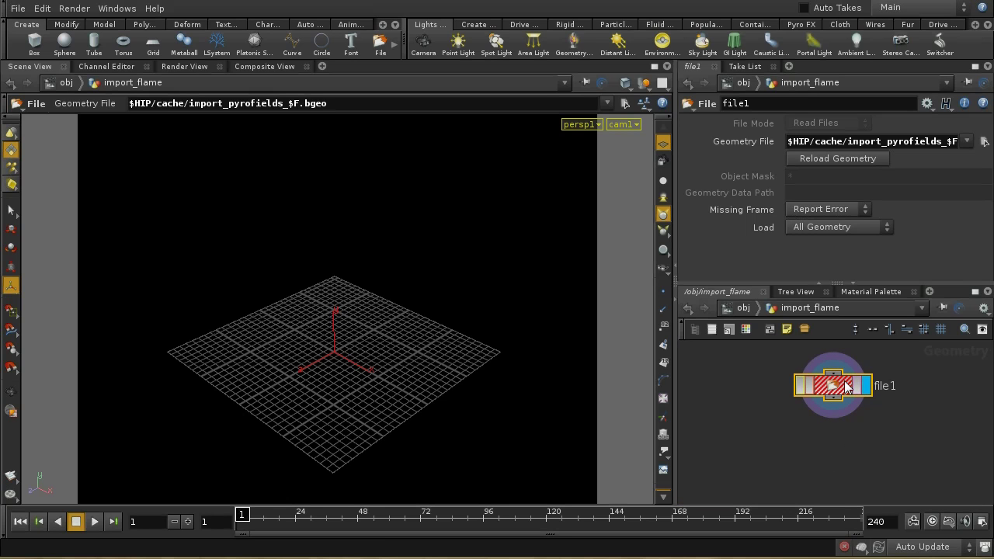
Place timeshift1 below file1, wire file1 into it, and set its display flag.
middle_drag(836, 458, 836, 453)
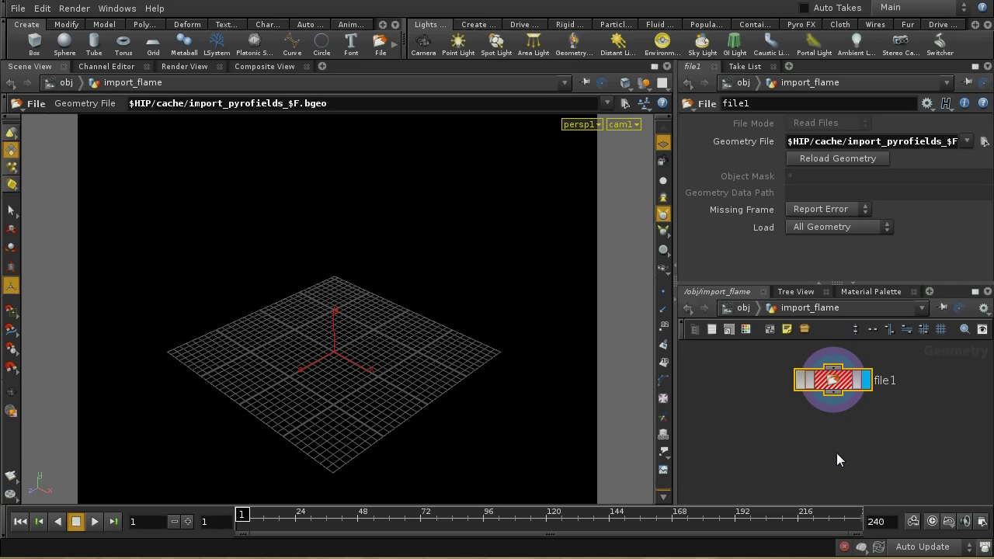
key(Tab)
text(time)
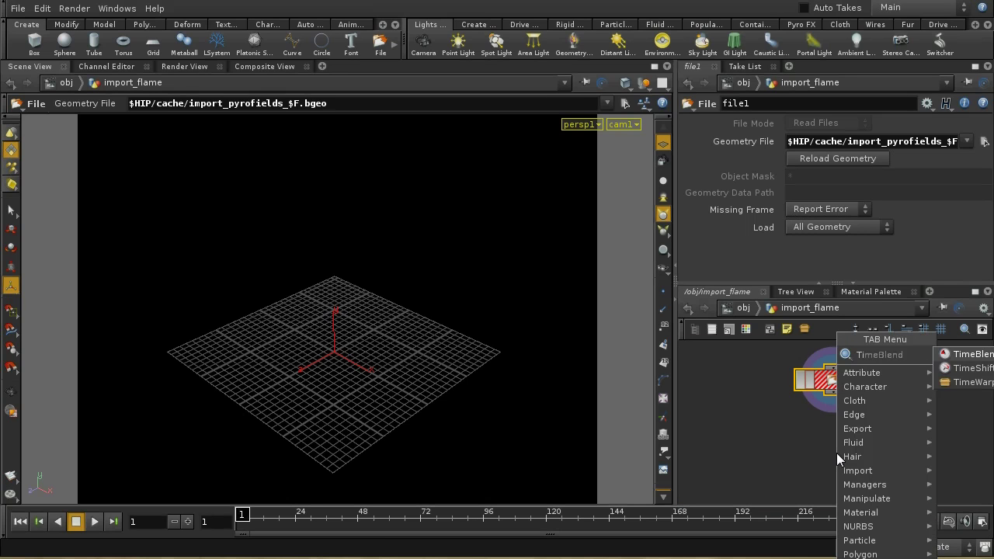
click(972, 368)
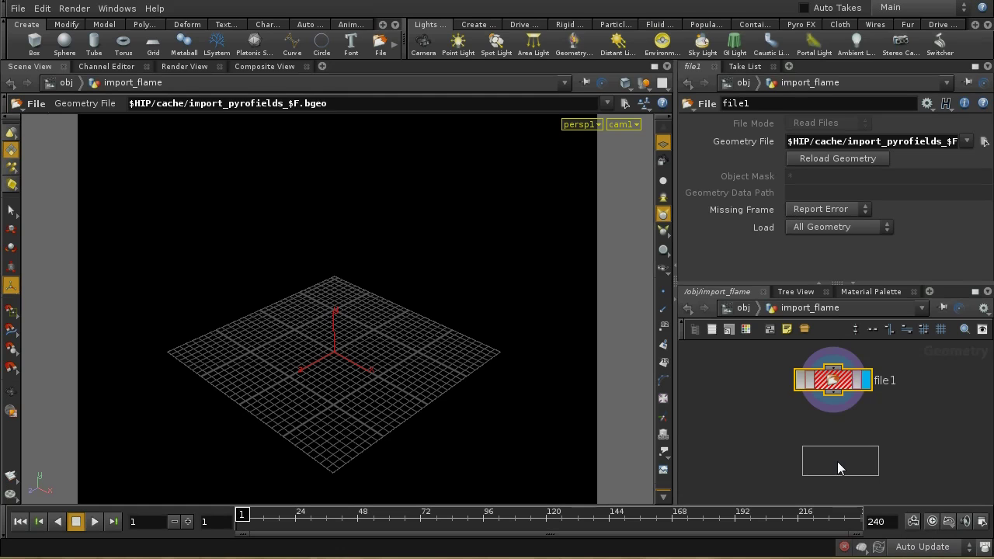
click(836, 461)
drag(835, 393, 836, 450)
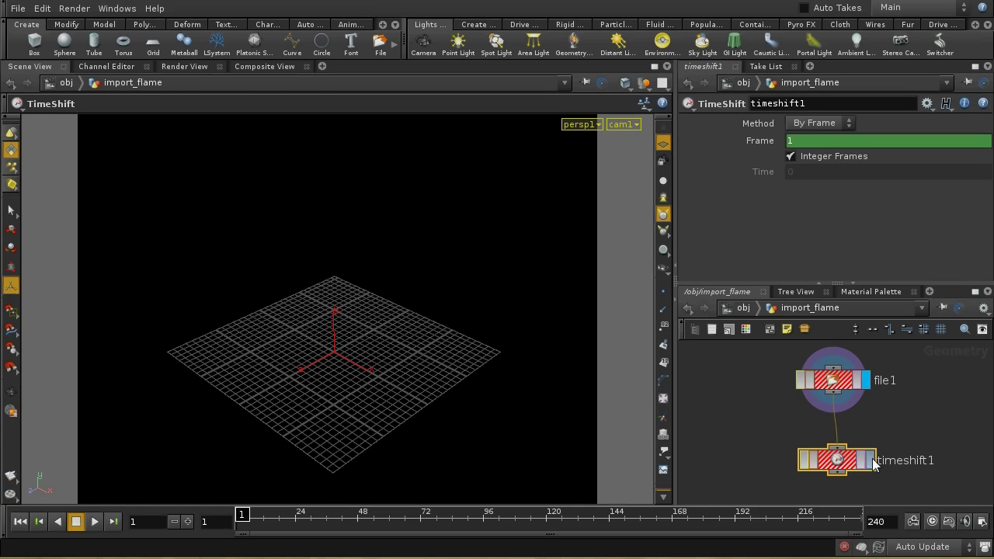
click(868, 460)
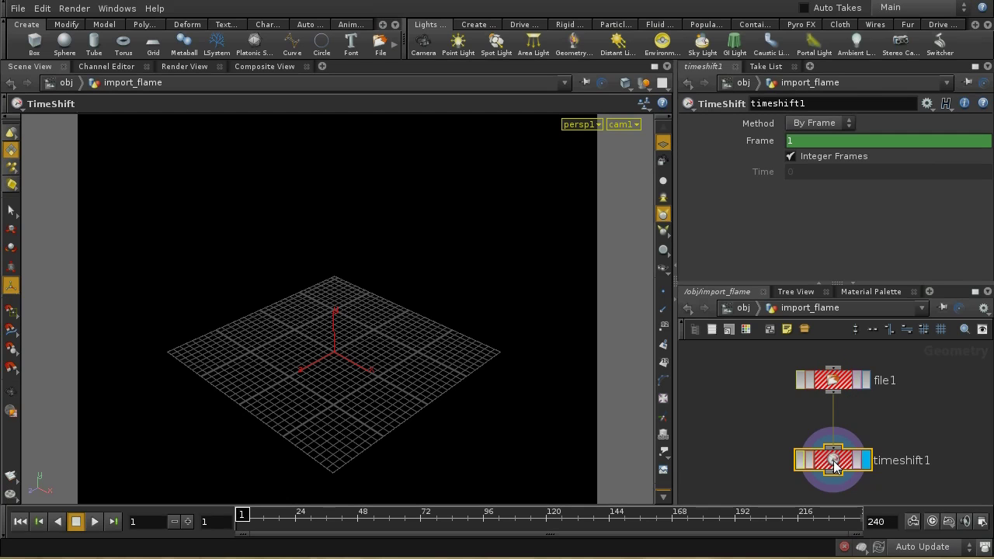
Enter $F % 60 as timeshift1's Frame expression and scrub to check the evaluated value.
click(815, 140)
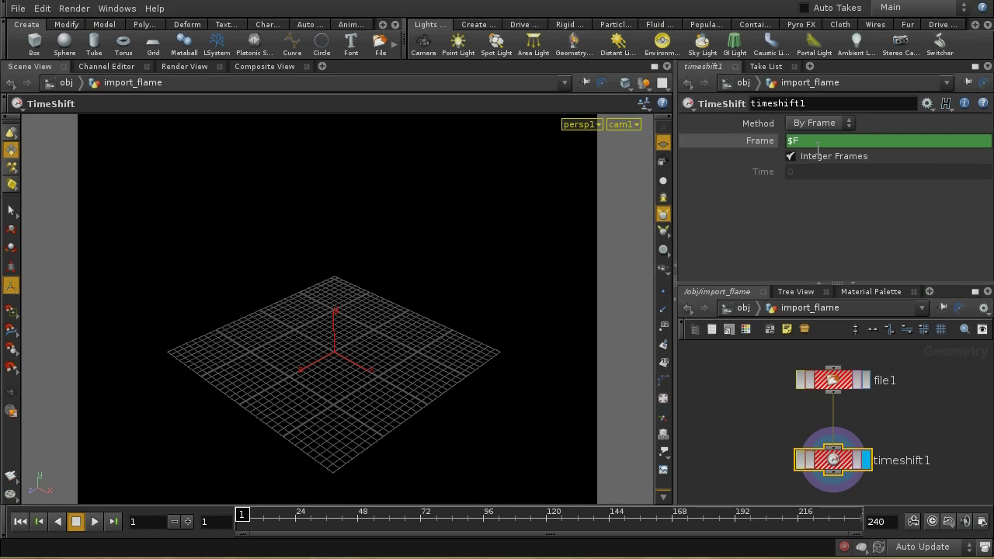
text($F)
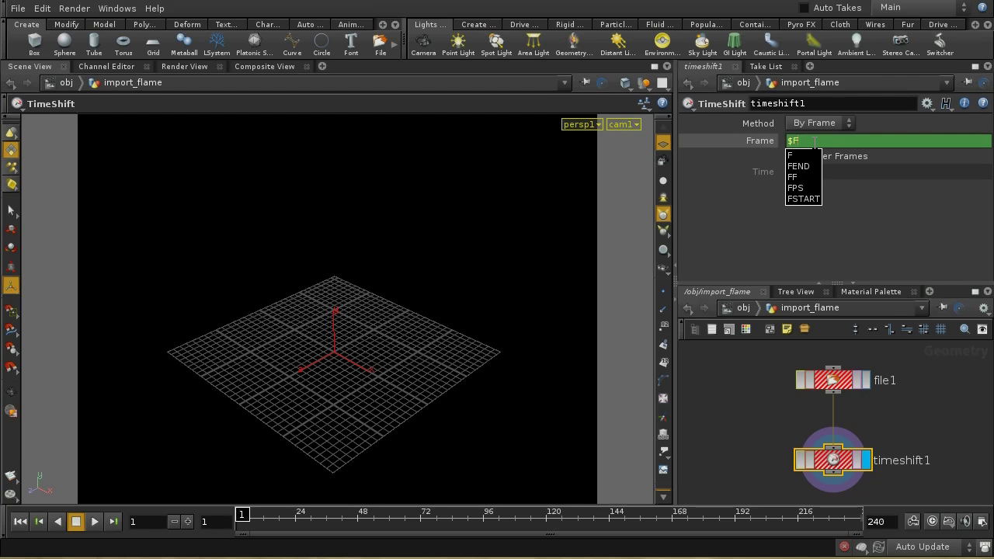
key(Escape)
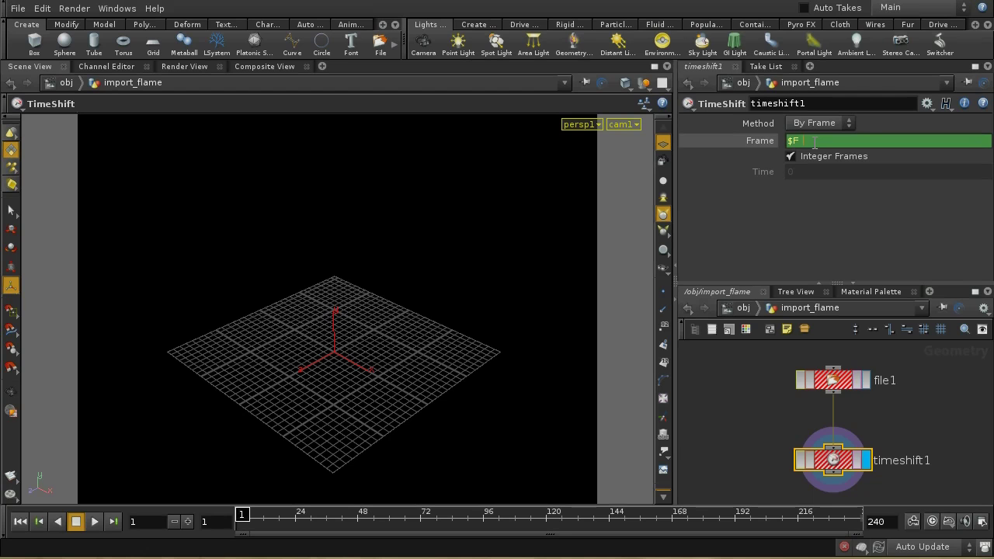
text(%)
key(BackSpace)
text(60)
key(Return)
click(764, 140)
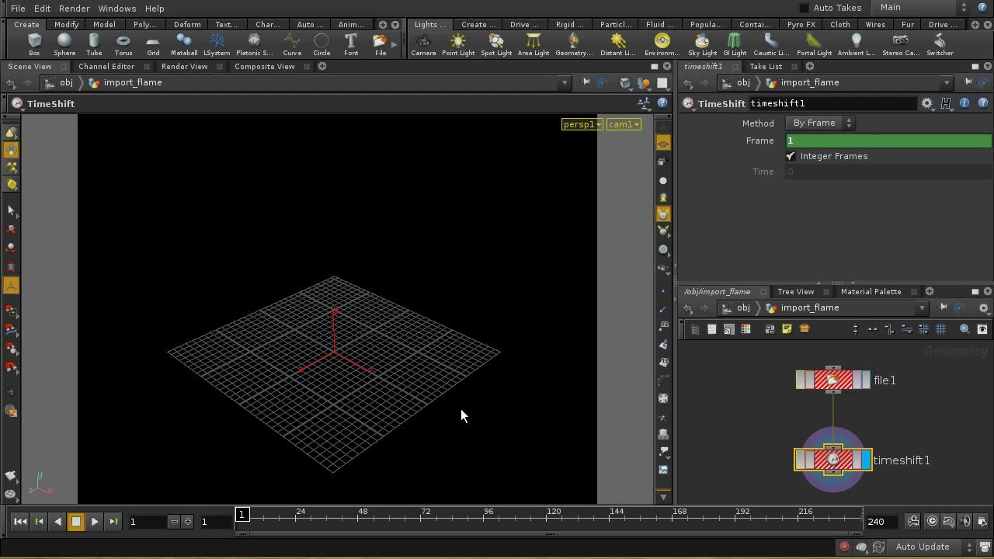
drag(240, 514, 397, 515)
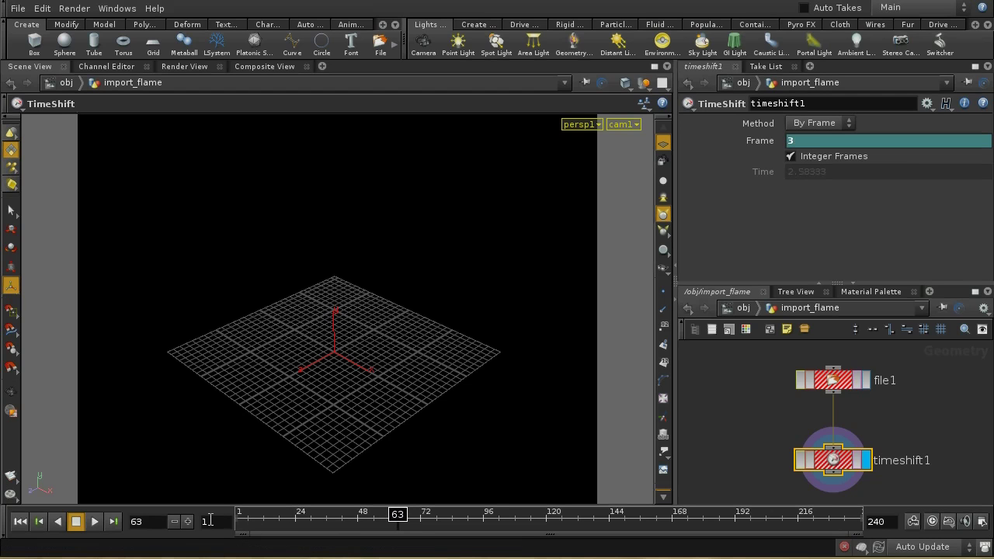
Step frames back and forth around frame 60 to see the Frame value wrap to 0.
click(187, 521)
click(176, 521)
click(176, 521)
click(175, 521)
click(175, 521)
click(176, 521)
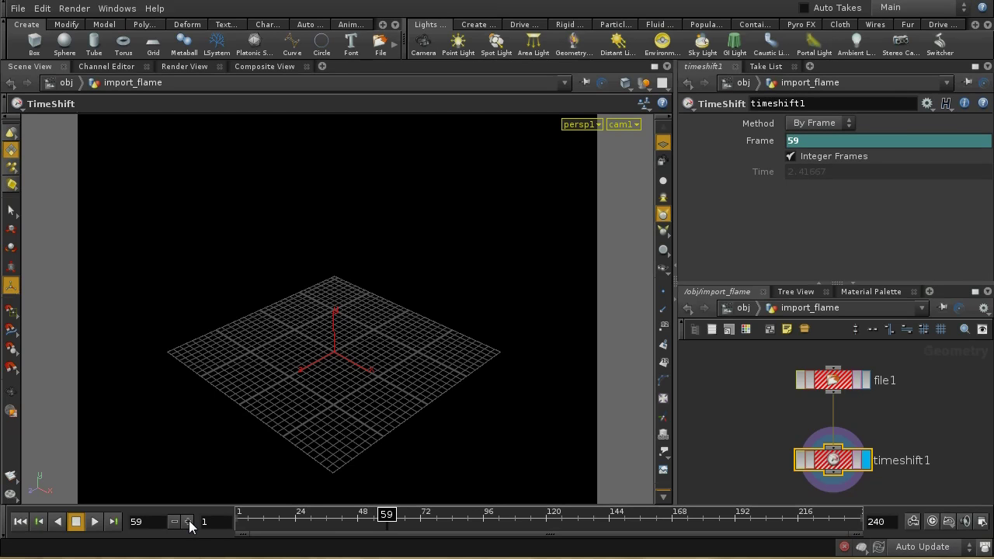
click(187, 521)
click(189, 522)
click(189, 522)
click(188, 521)
click(189, 522)
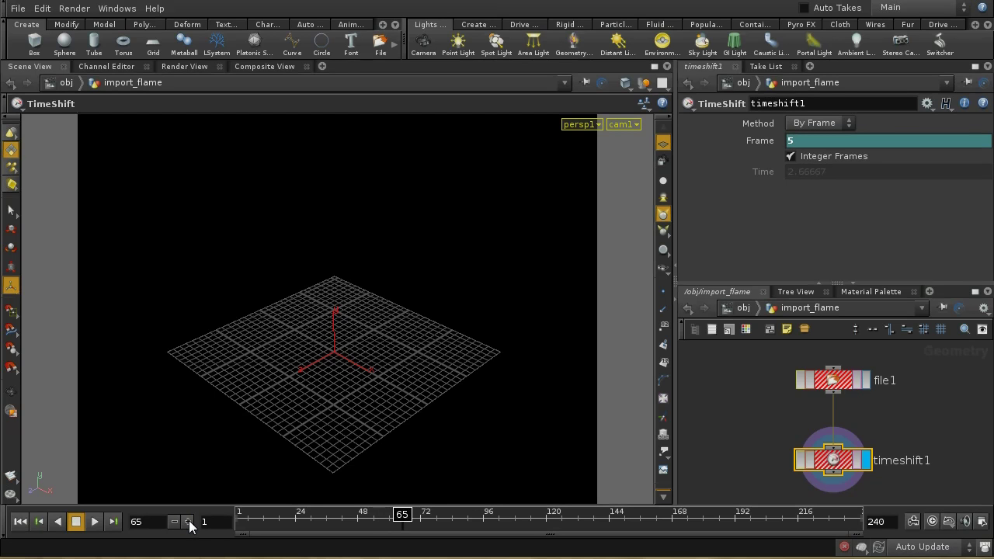
click(189, 522)
click(189, 522)
click(188, 522)
click(189, 521)
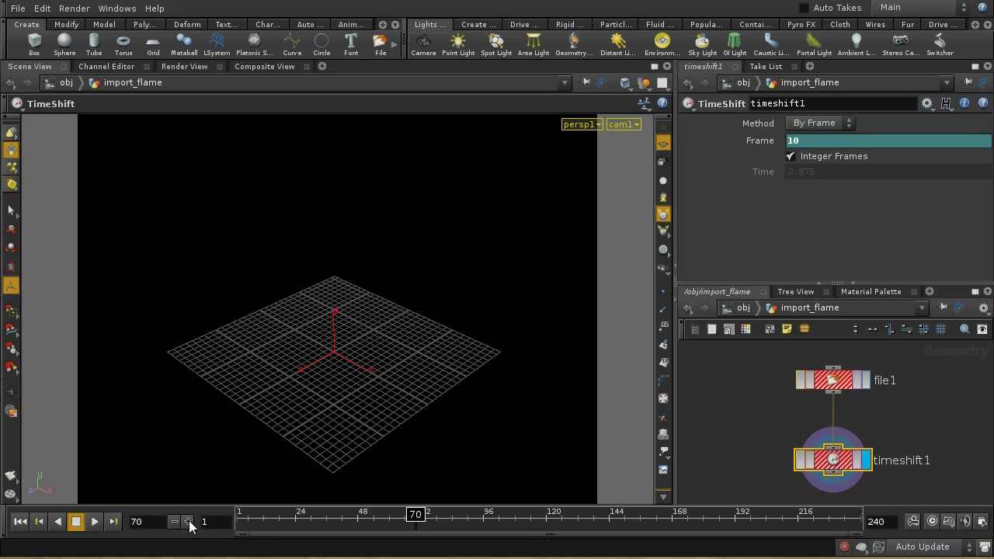
Return to frame 1 and start rewriting the Frame expression as ($F % 60) + 70.
click(21, 522)
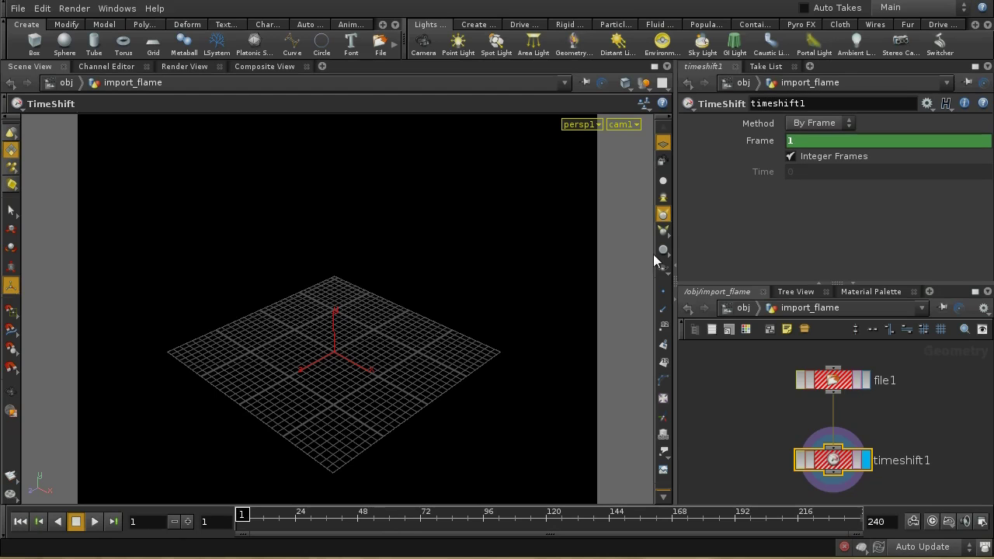
click(757, 140)
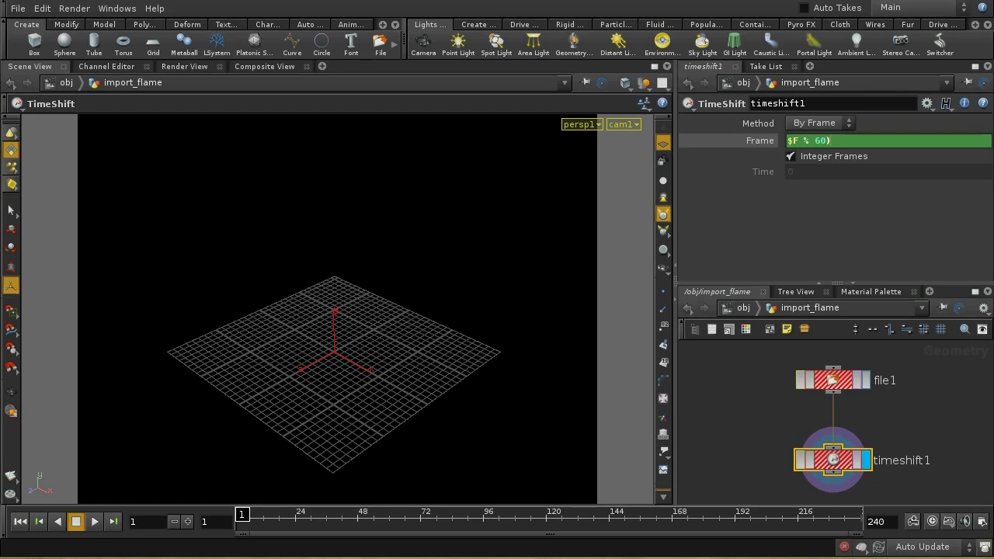
text(()
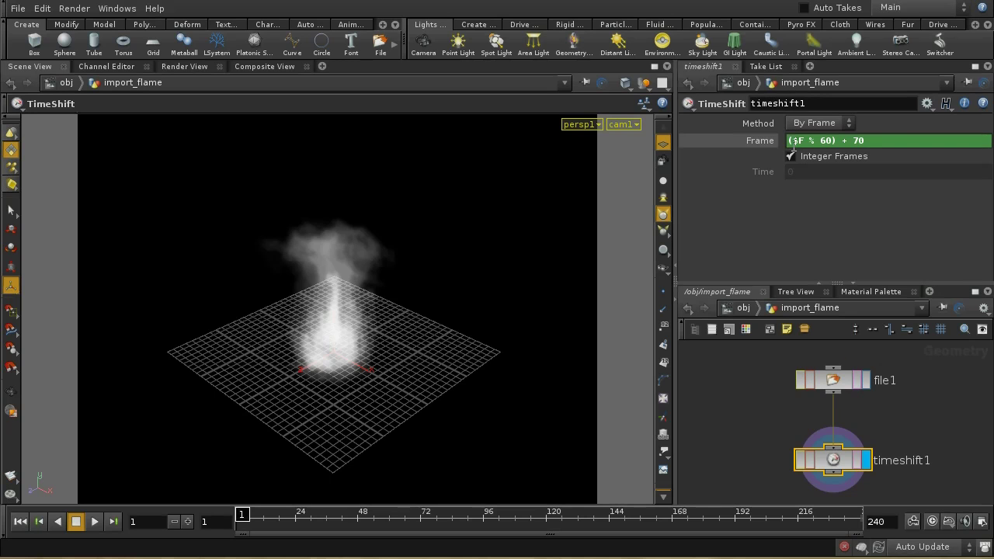
Show timeshift1's evaluated Frame value of 71, then play and stop the smoke animation.
click(760, 141)
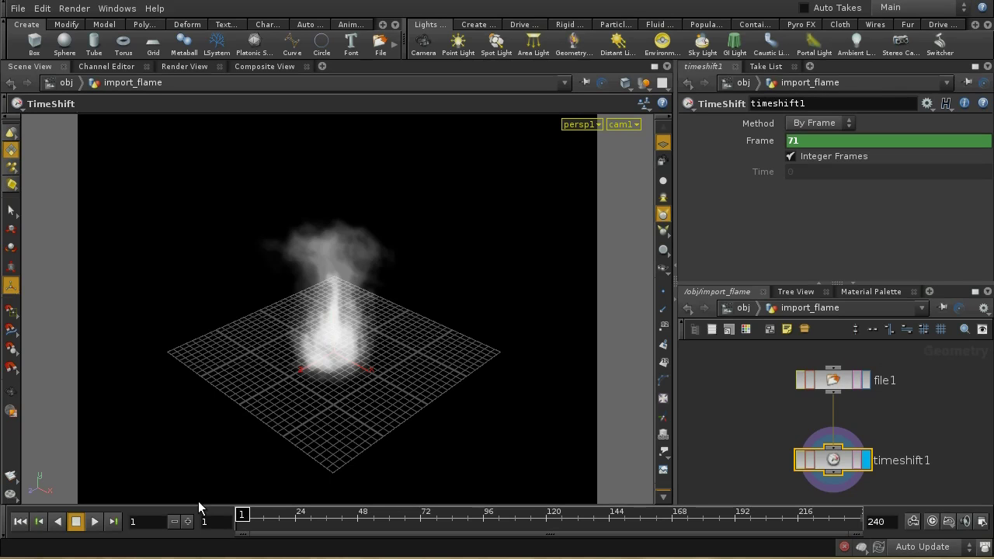
click(93, 522)
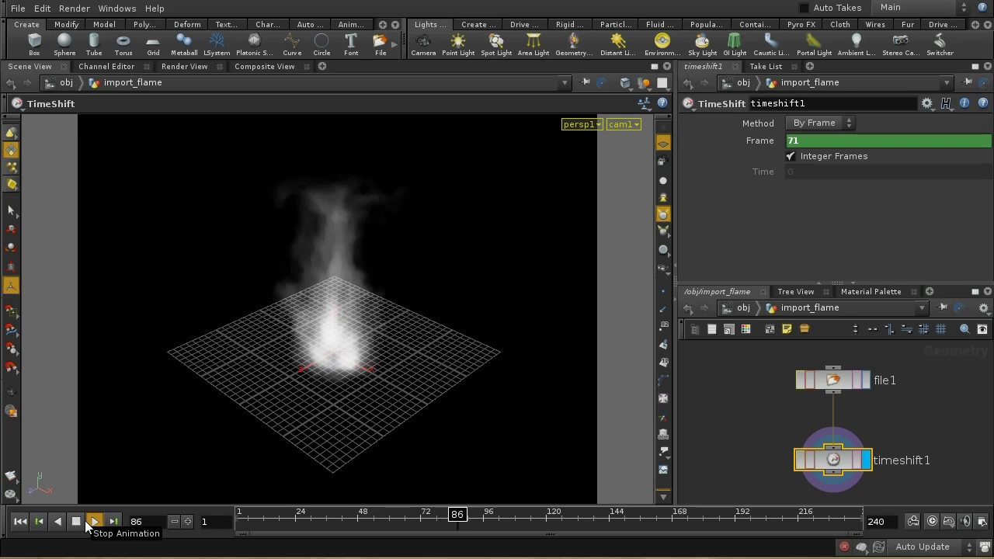
click(90, 523)
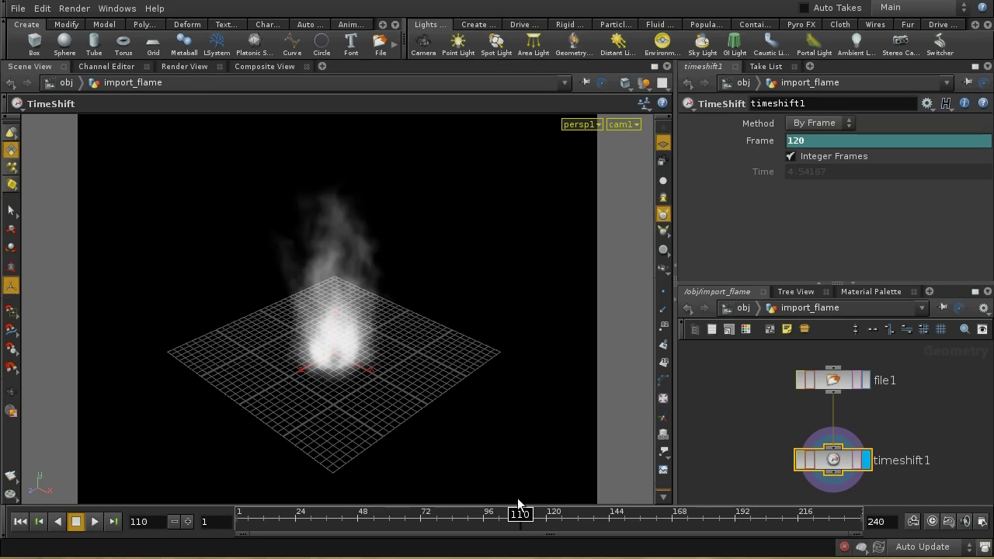
Scrub back to about frame 54 and step through frames 59–60 to watch Frame wrap to 70.
drag(519, 512, 378, 514)
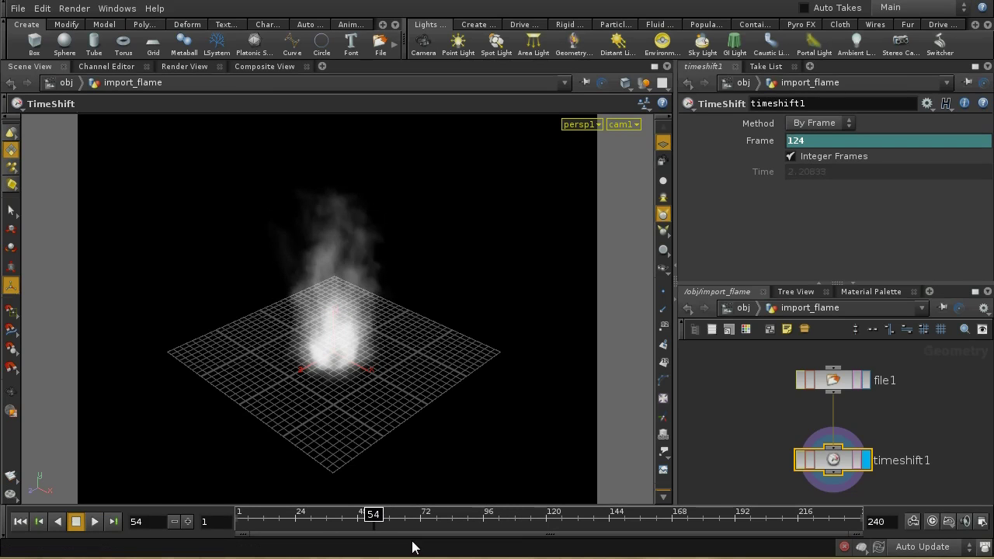
click(188, 522)
click(188, 522)
click(188, 522)
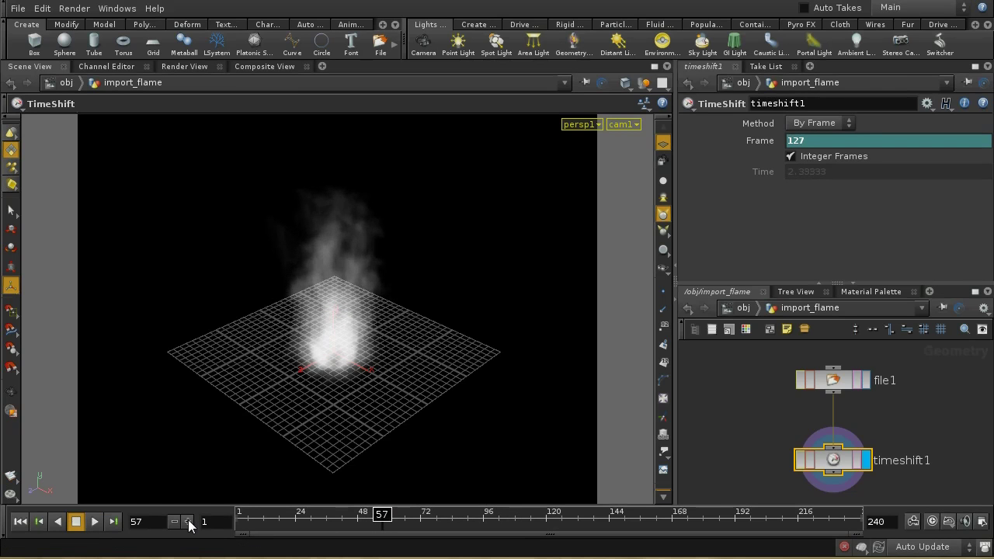
click(188, 522)
click(187, 521)
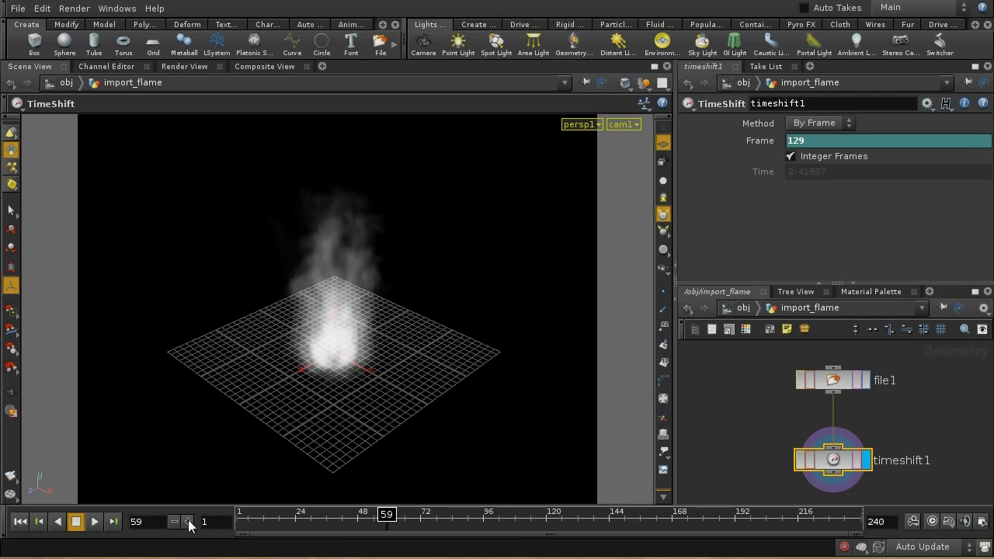
click(187, 521)
click(174, 522)
click(187, 522)
click(174, 522)
click(188, 522)
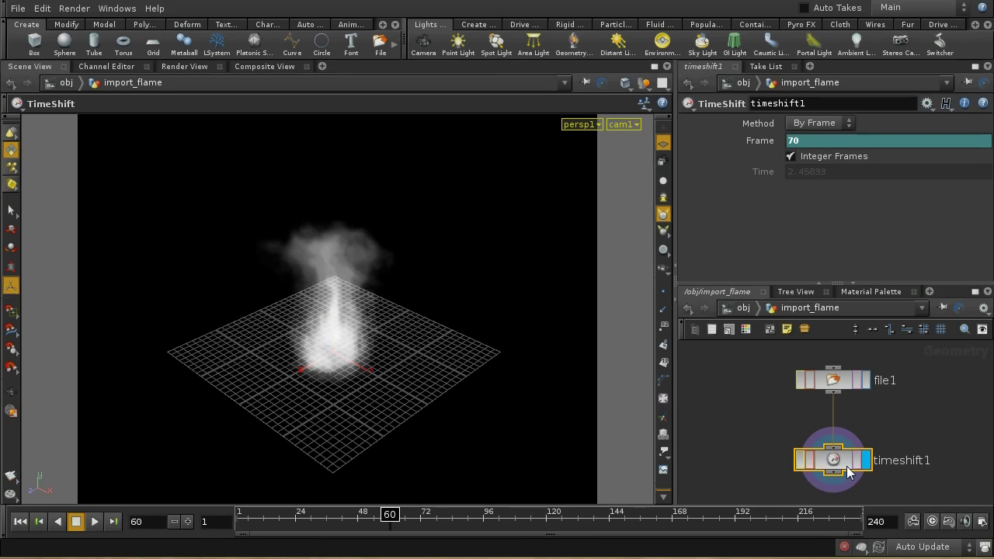
Duplicate timeshift1 as timeshift2 and place it beside the original.
drag(845, 470, 753, 450)
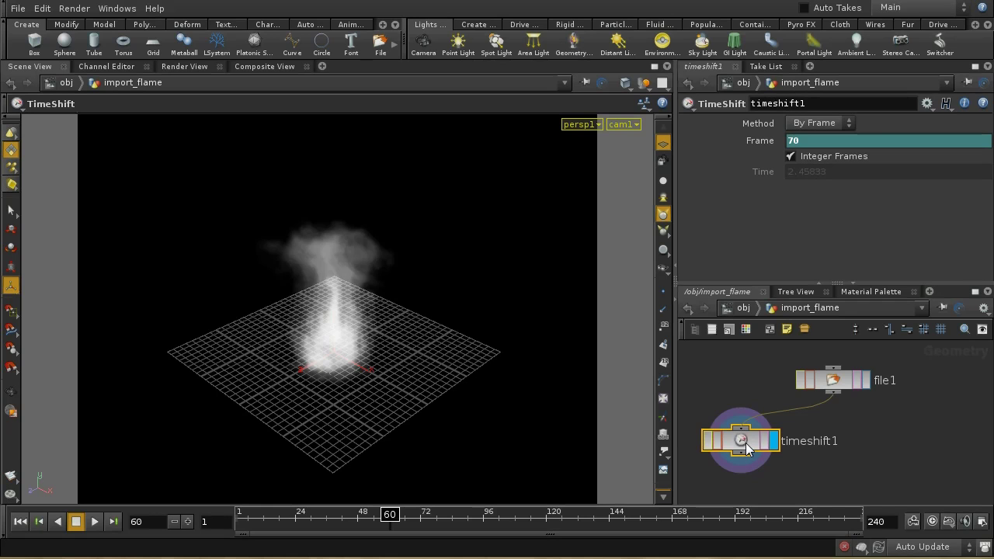
key(ctrl+c)
key(ctrl+v)
click(885, 445)
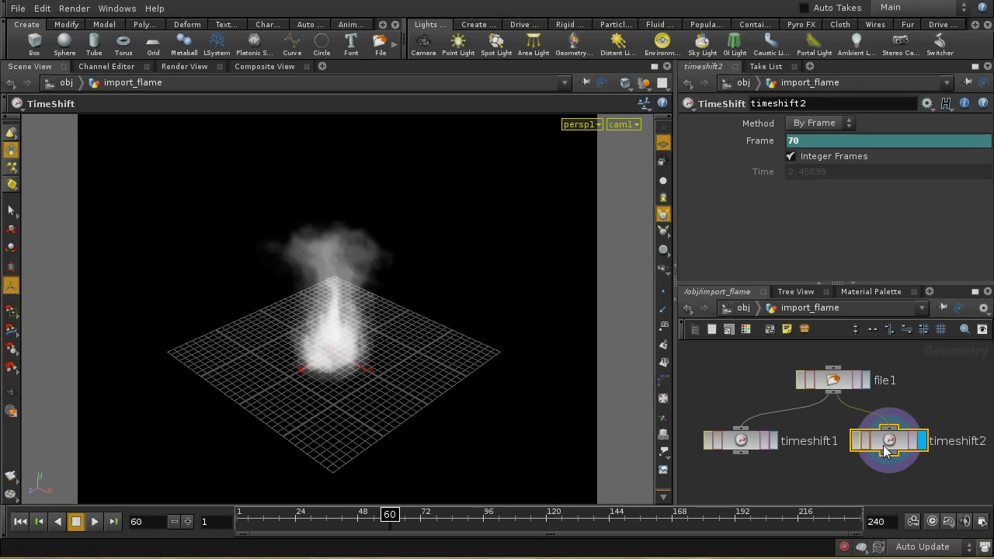
Insert + 30 after $F in timeshift2's Frame expression.
click(772, 143)
click(805, 142)
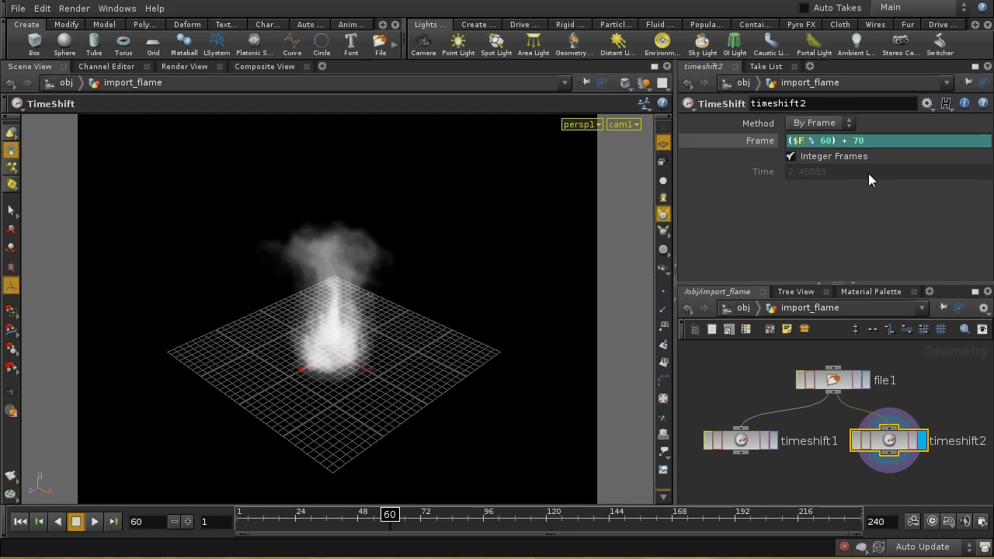
text(+)
text(30)
key(Return)
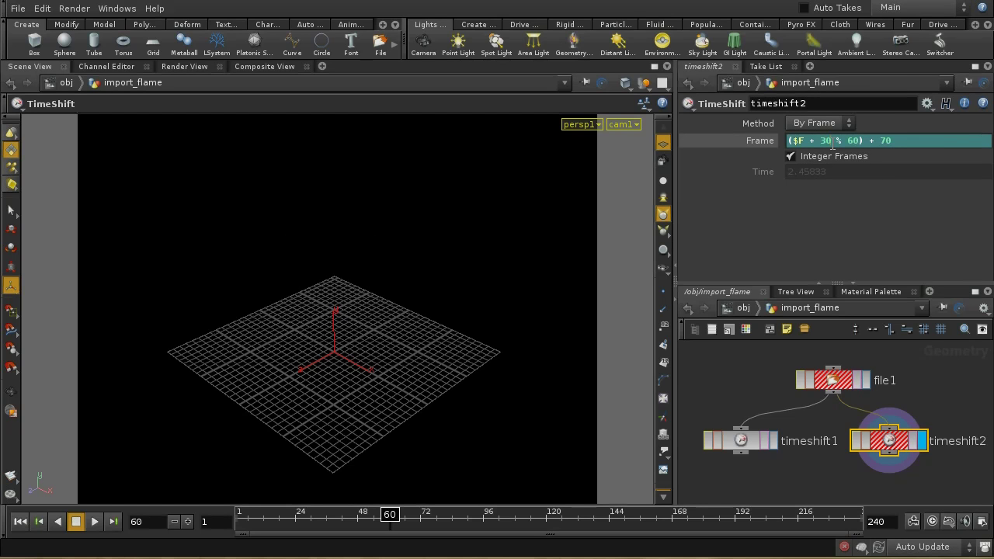
Add the missing parentheses so the Frame expression reads (($F + 30) % 60) + 70.
text())
text(()
key(Return)
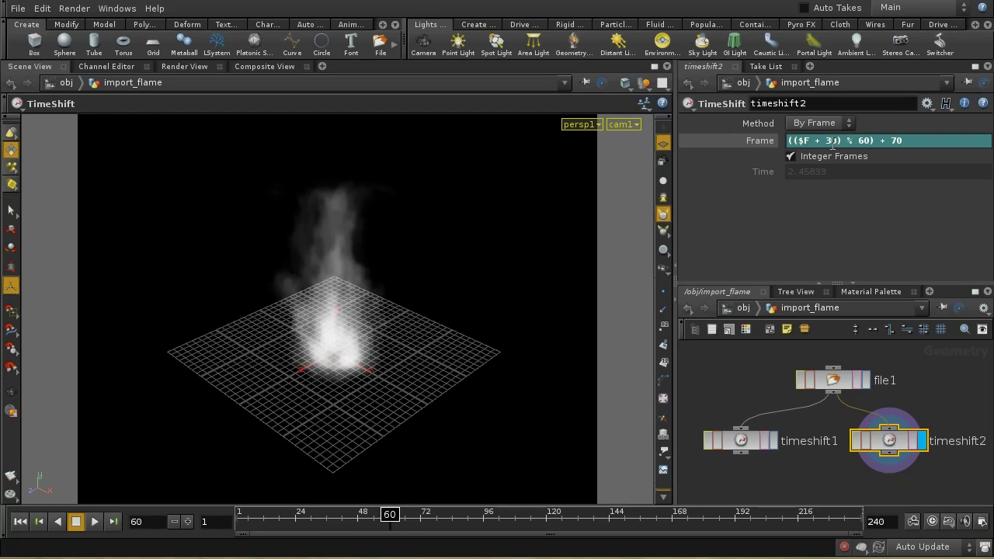
Confirm the Frame value evaluates to 101 at frame 1, then scrub the flame to frame 28.
click(771, 142)
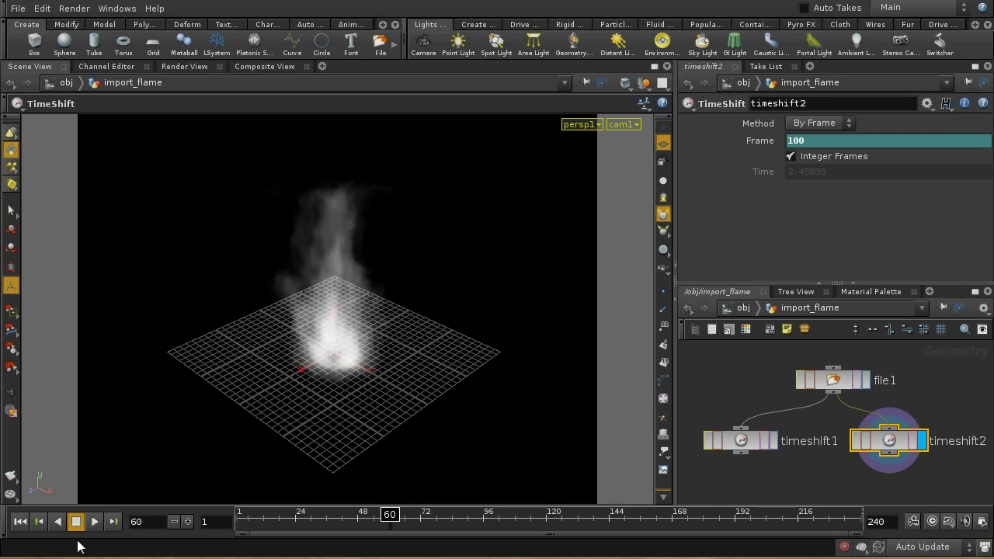
click(19, 520)
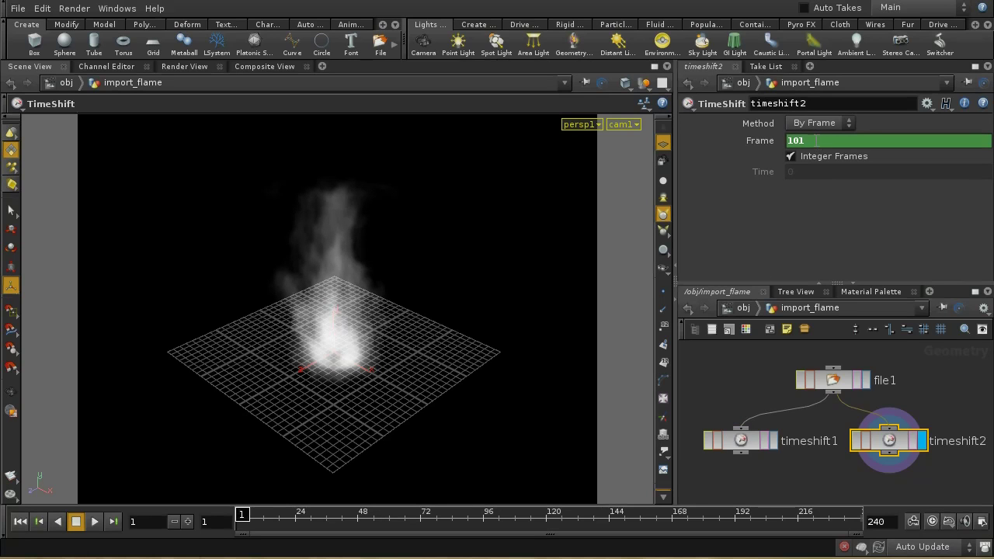
click(761, 142)
click(761, 143)
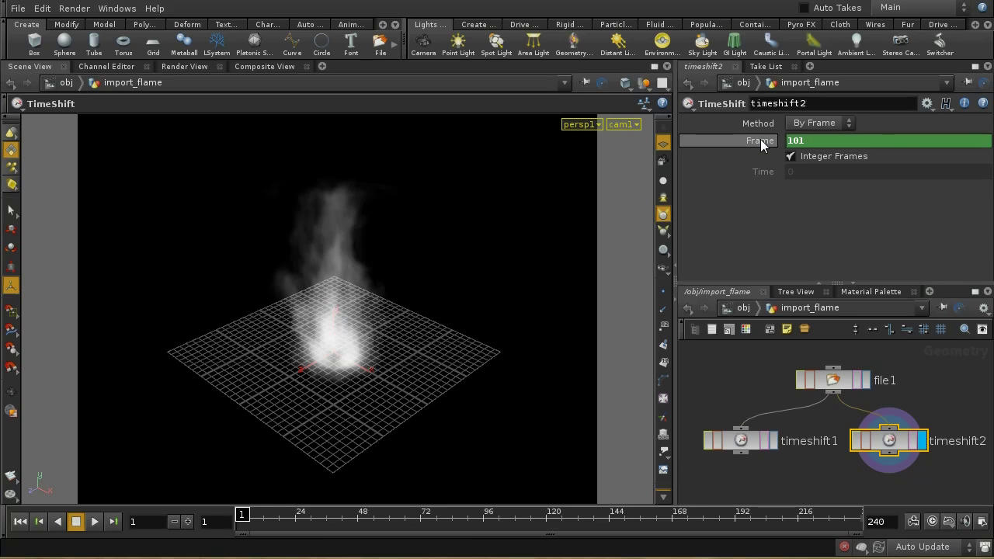
click(760, 143)
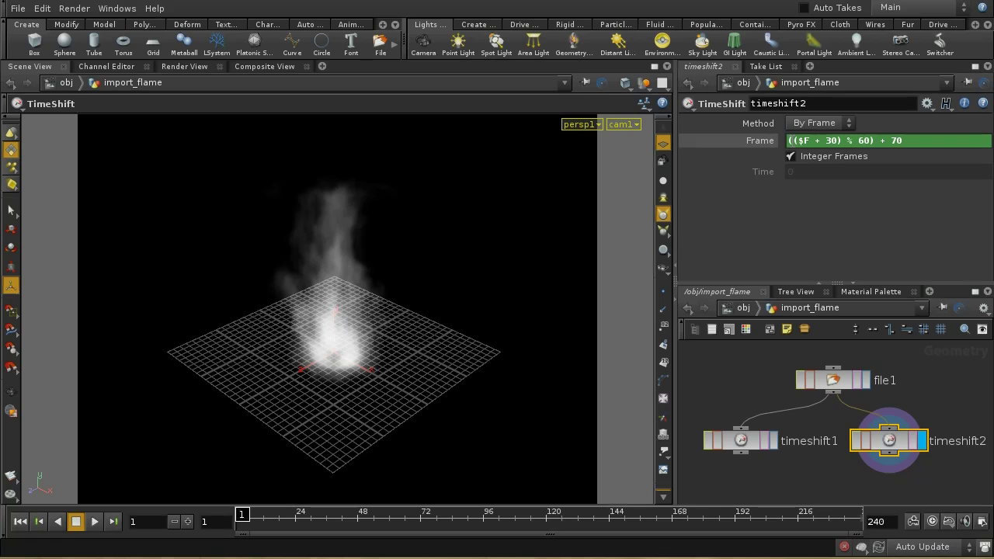
click(758, 141)
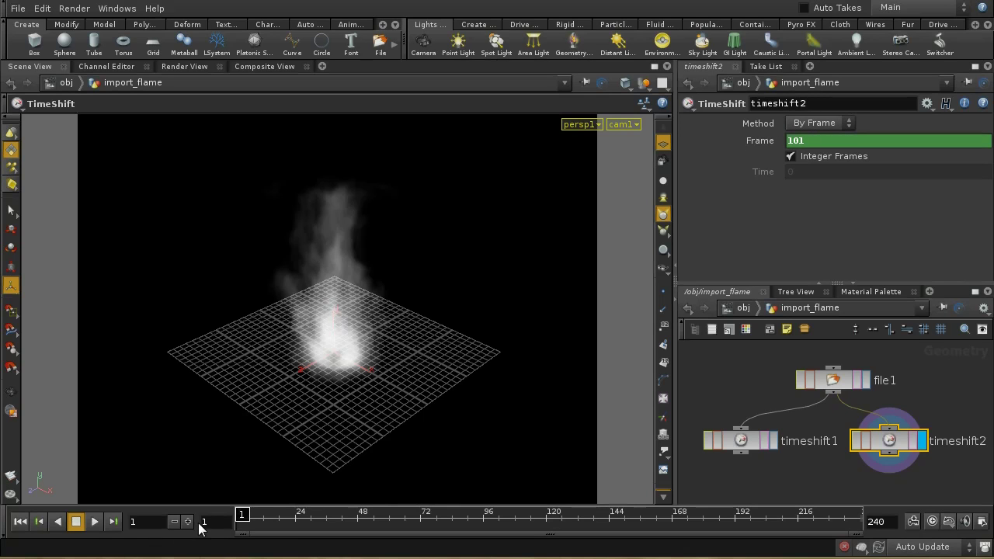
mouse_move(250, 515)
mouse_down()
mouse_move(325, 516)
mouse_move(309, 518)
mouse_move(323, 524)
mouse_move(231, 520)
mouse_up()
scroll(784, 439, down, 3)
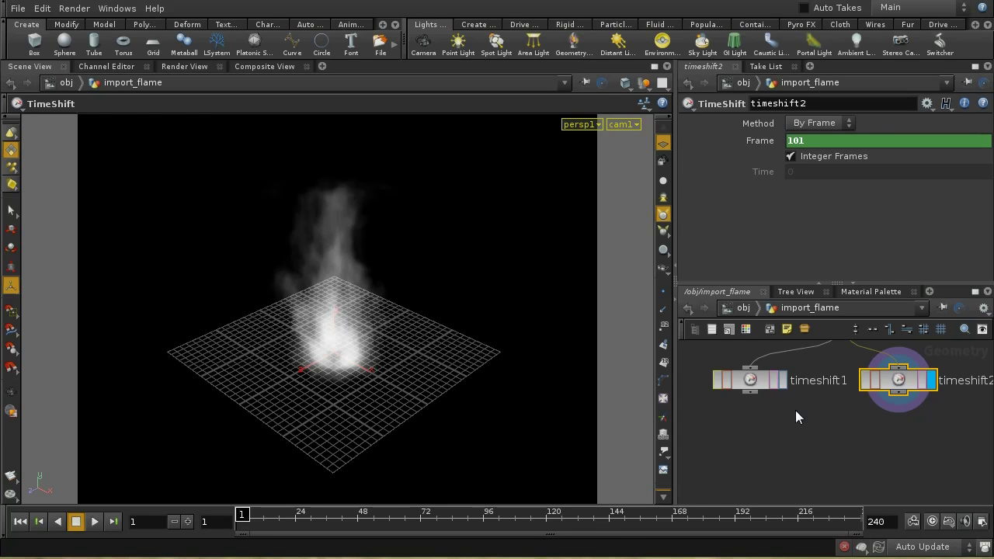
Add a BlendShapes node, blendshapes1, below the two timeshift nodes.
middle_drag(836, 476, 826, 438)
key(Tab)
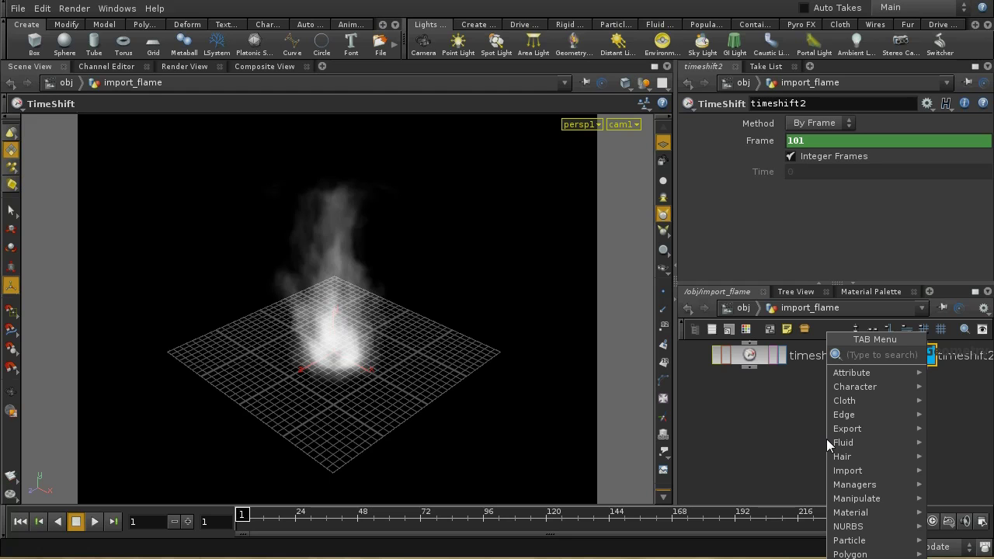
text(Blast)
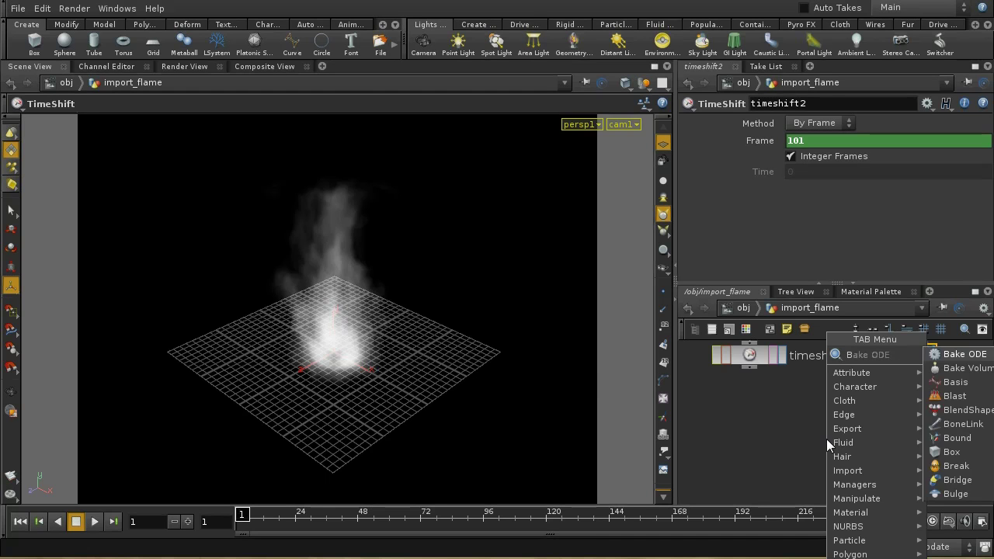
click(962, 368)
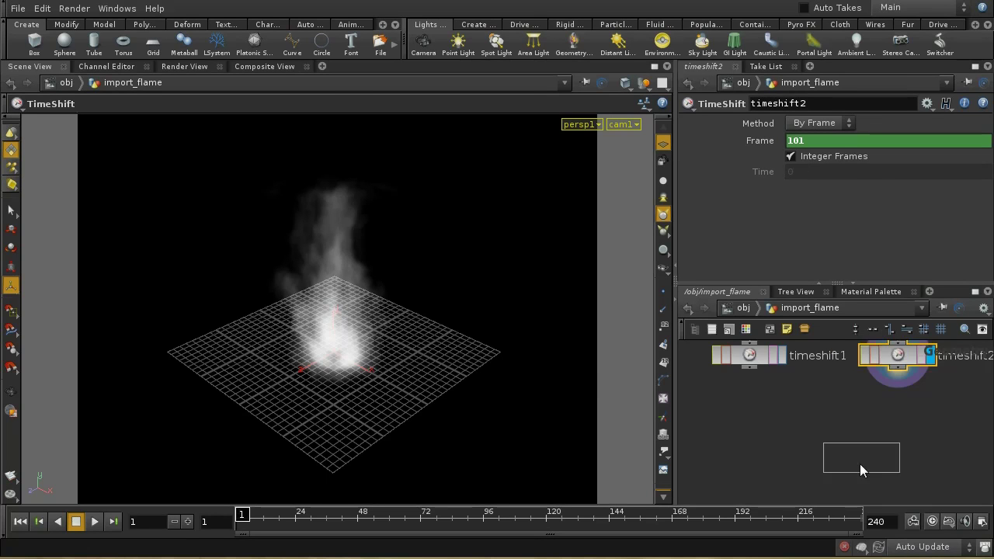
click(844, 453)
Wire timeshift1 and timeshift2 into blendshapes1 and make it the displayed output.
drag(749, 366, 839, 437)
drag(897, 368, 839, 439)
click(872, 457)
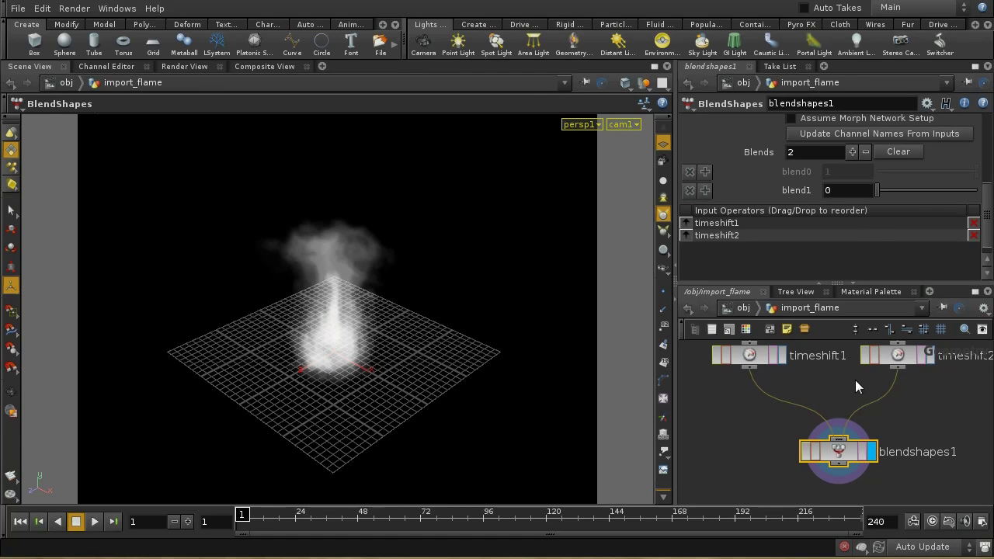
drag(988, 193, 989, 124)
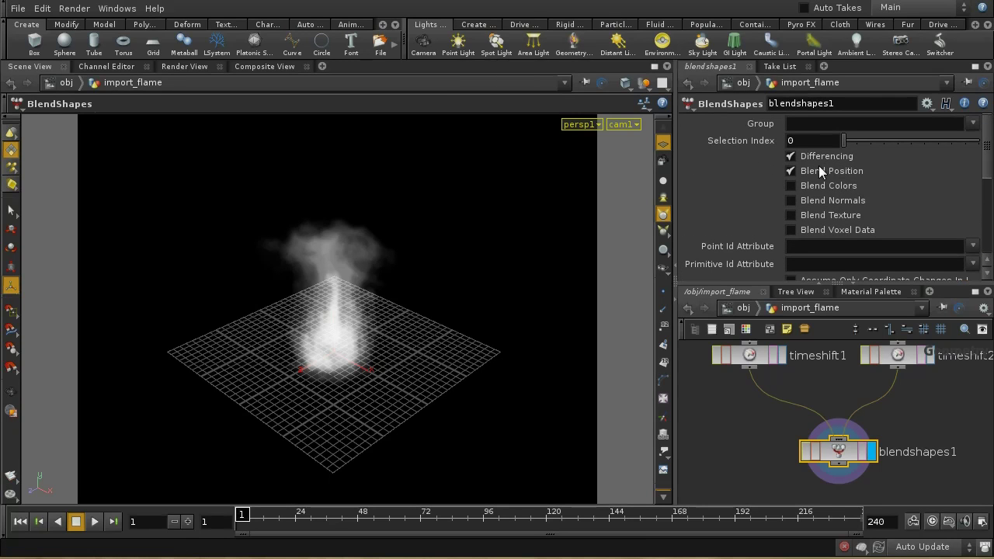
Turn off Blend Position on blendshapes1 while keeping Differencing enabled.
click(790, 171)
click(789, 157)
mouse_move(988, 163)
mouse_down()
mouse_move(991, 230)
mouse_move(989, 163)
mouse_up()
click(788, 160)
drag(991, 171, 991, 229)
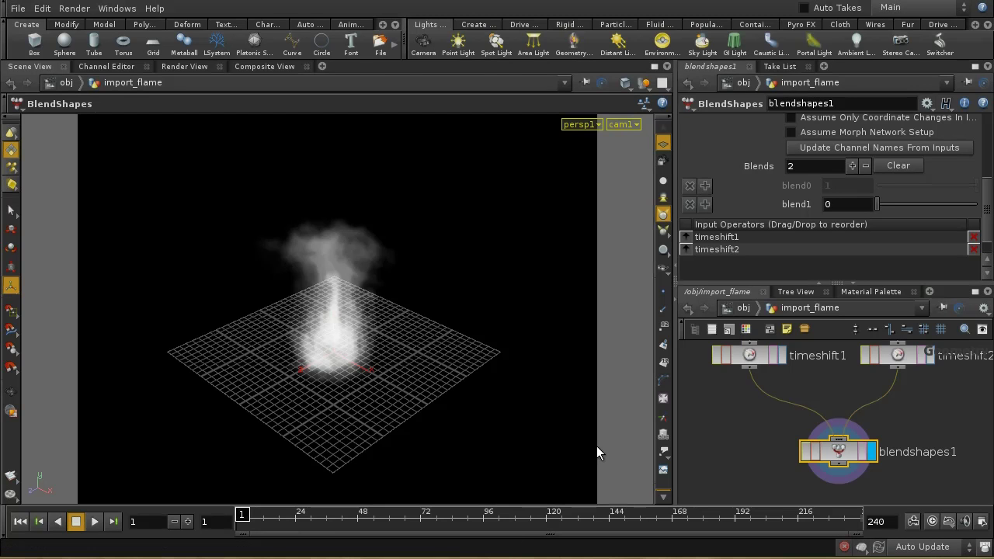
middle_drag(783, 440, 786, 456)
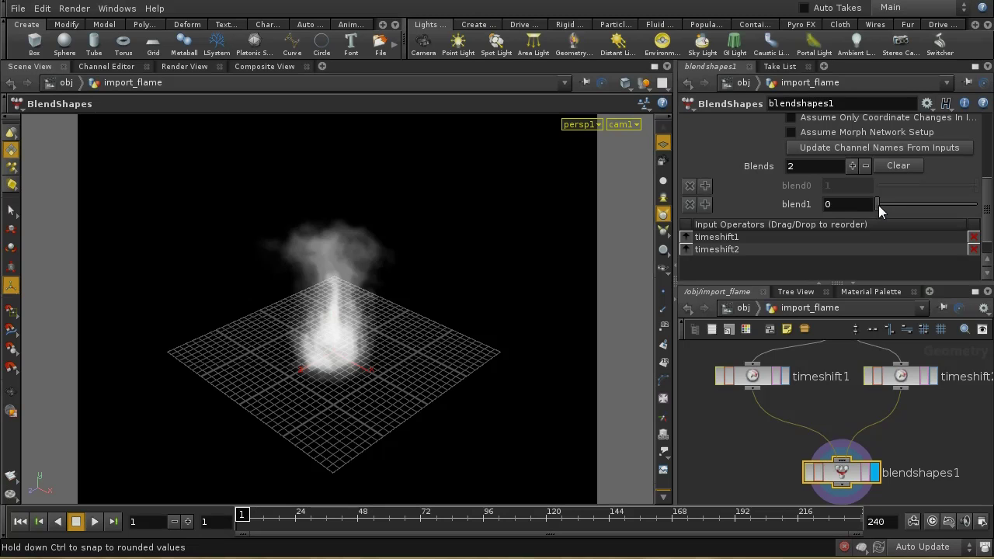
Test the blend1 weight by raising it to 1 and returning it to 0.
drag(878, 205, 982, 204)
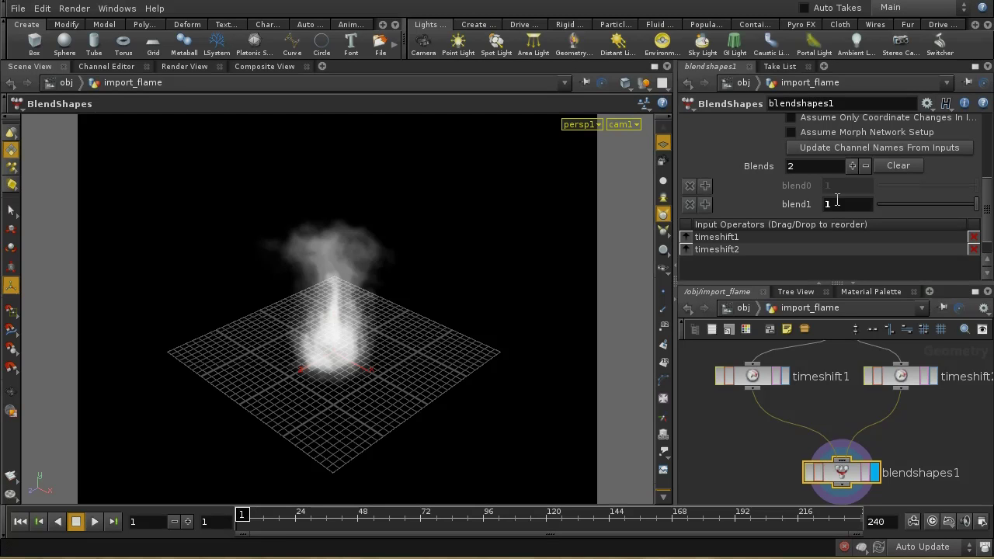
click(898, 377)
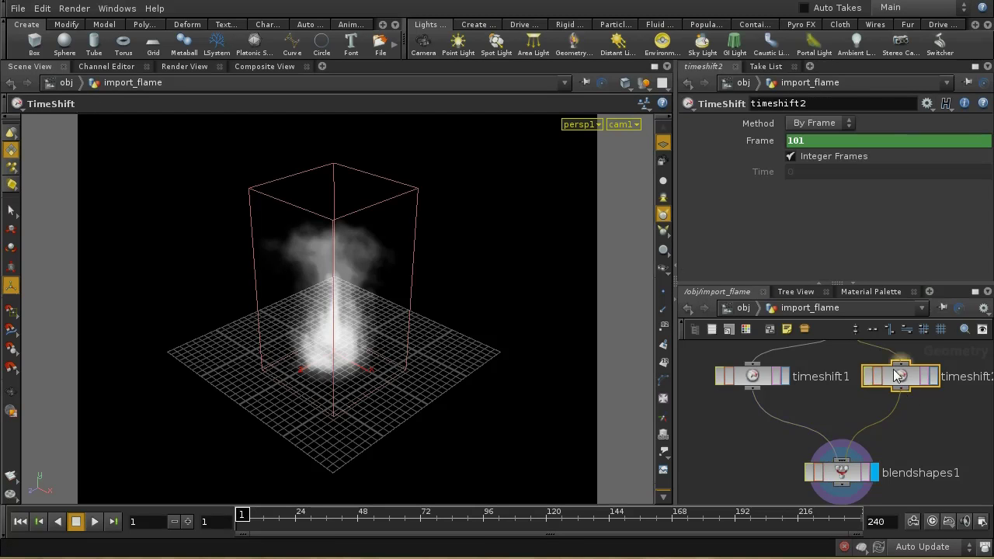
click(840, 480)
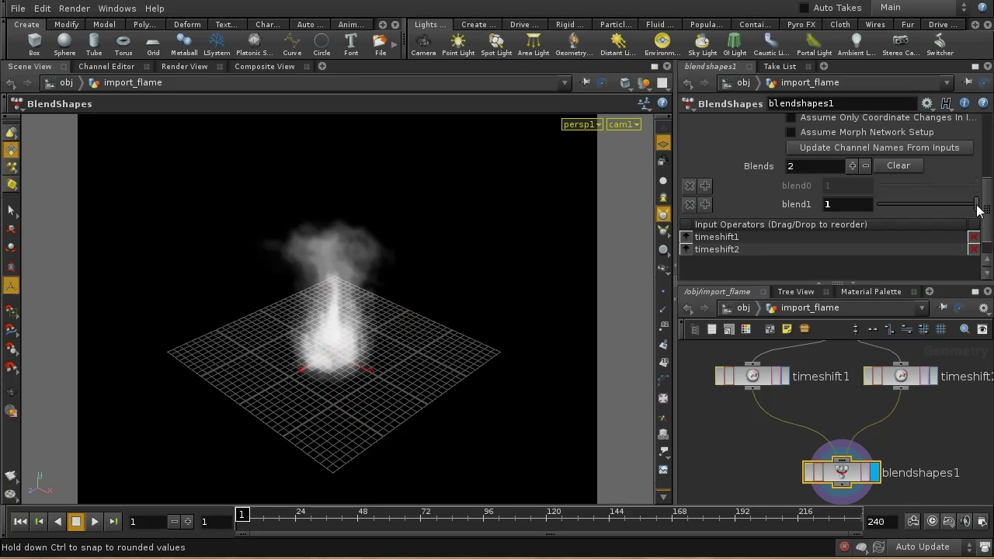
drag(976, 205, 875, 211)
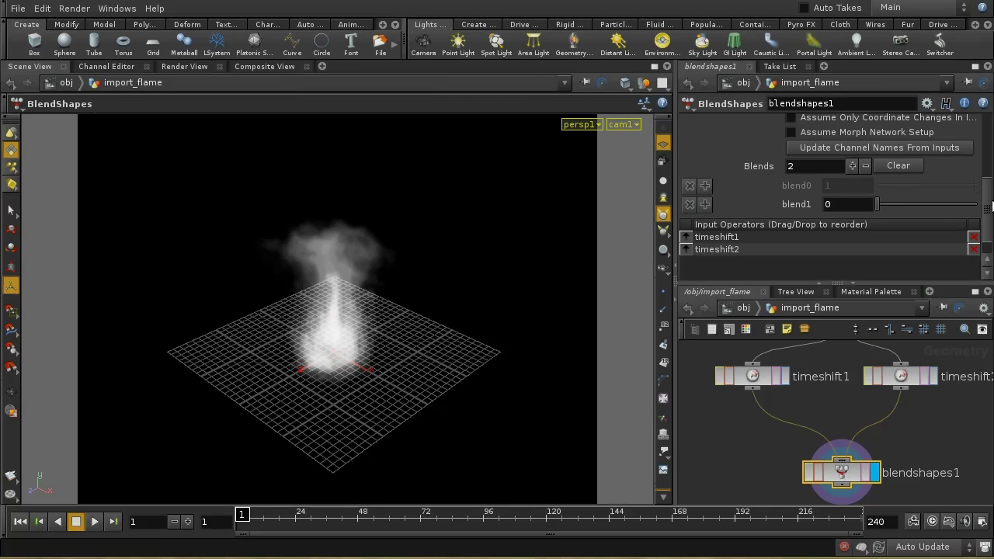
Enable Blend Voxel Data on blendshapes1 and preview mixing the two flame sims with blend1.
drag(988, 205, 988, 144)
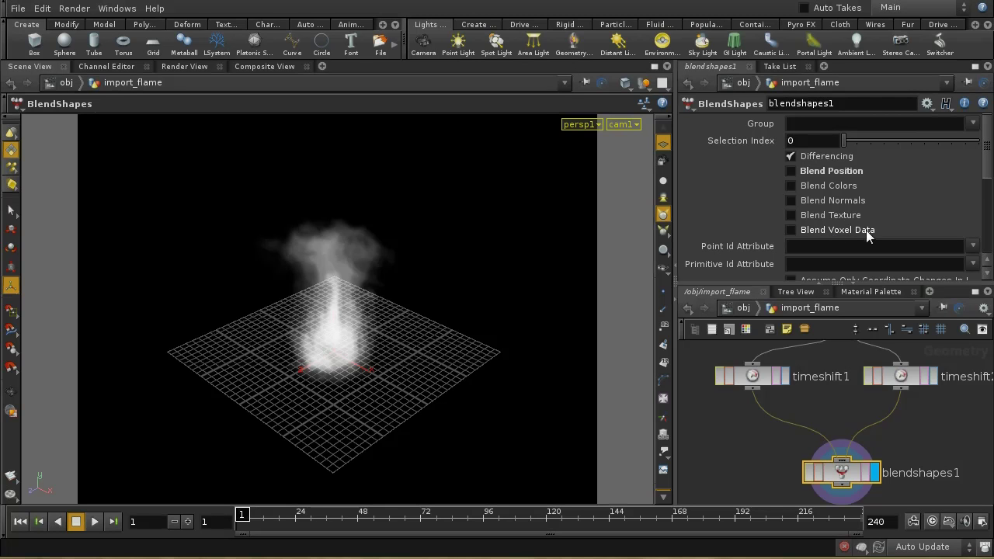
click(791, 231)
drag(987, 171, 982, 242)
scroll(955, 237, up, 3)
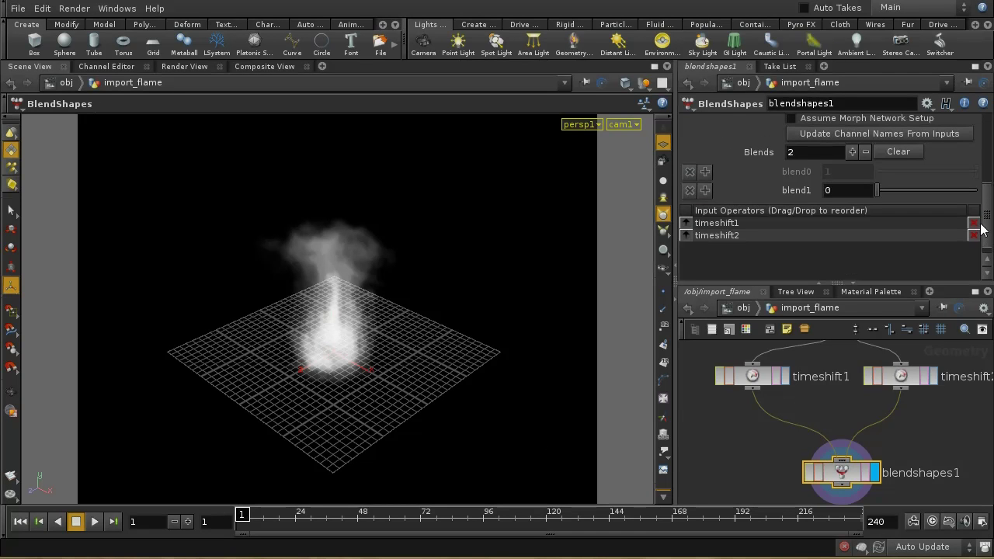
drag(878, 240, 823, 267)
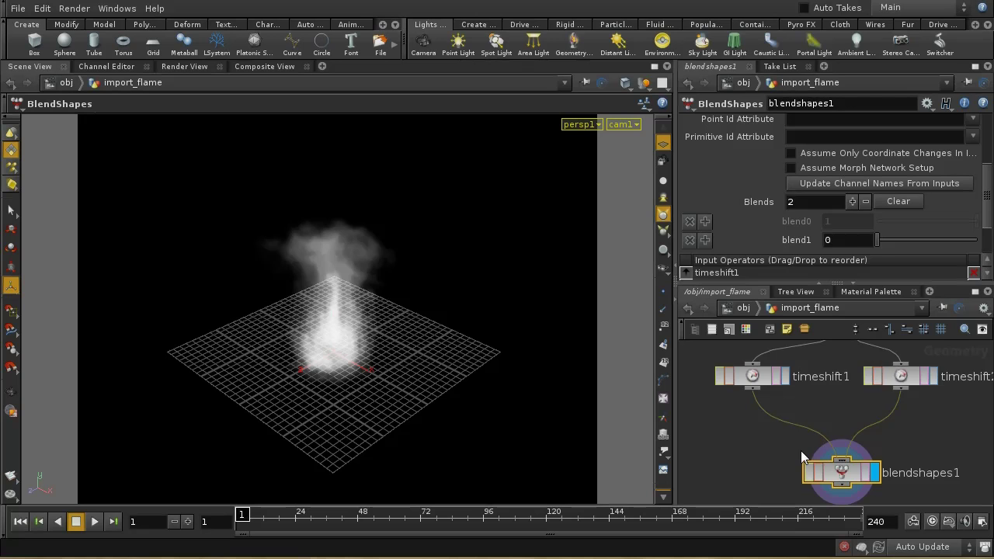
Keyframe blend1 at 1 on frames 1 and 59.
drag(877, 239, 976, 240)
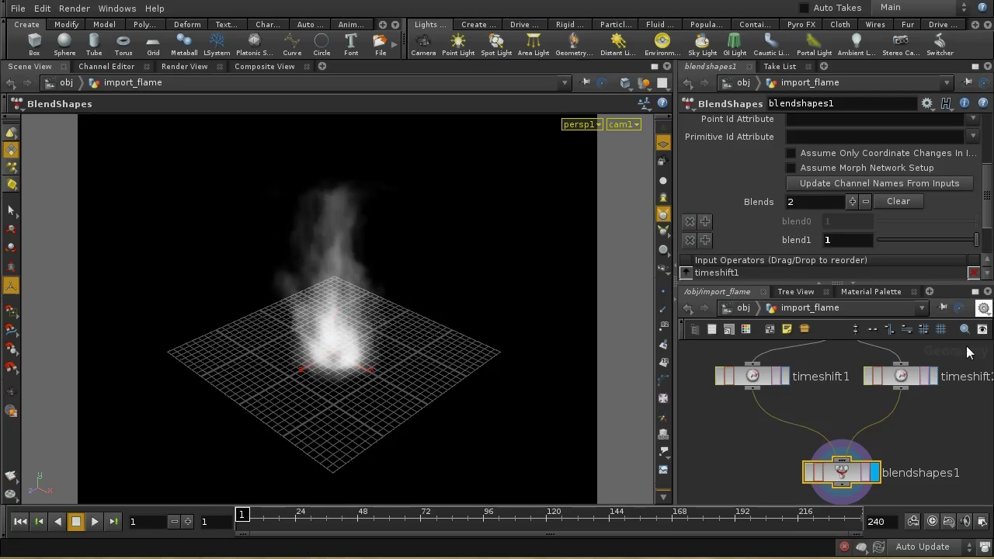
alt+click(799, 240)
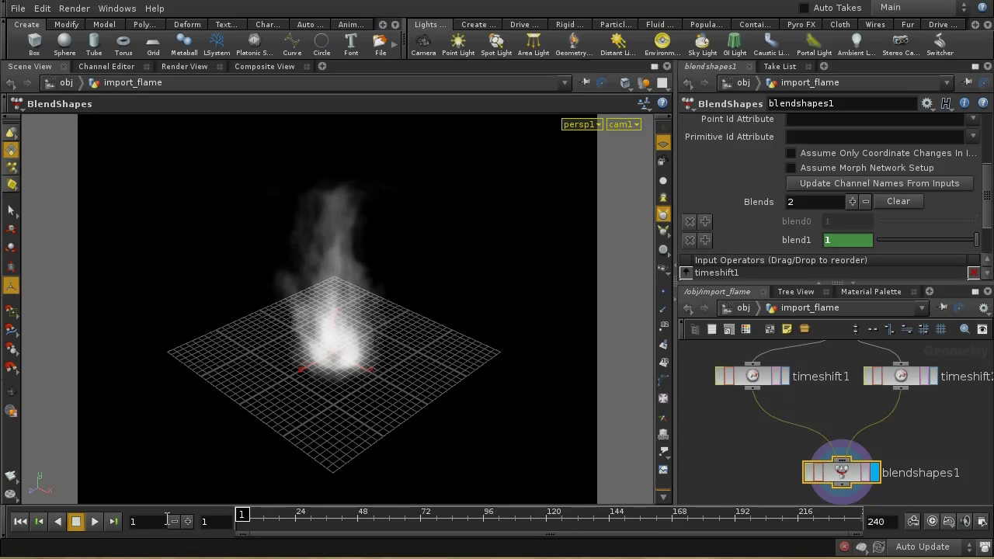
text(59)
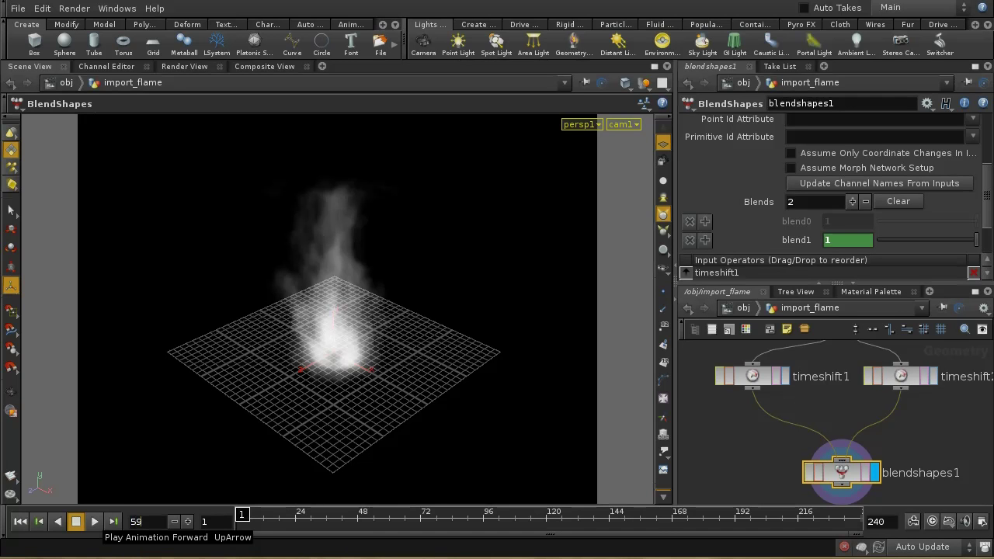
key(Return)
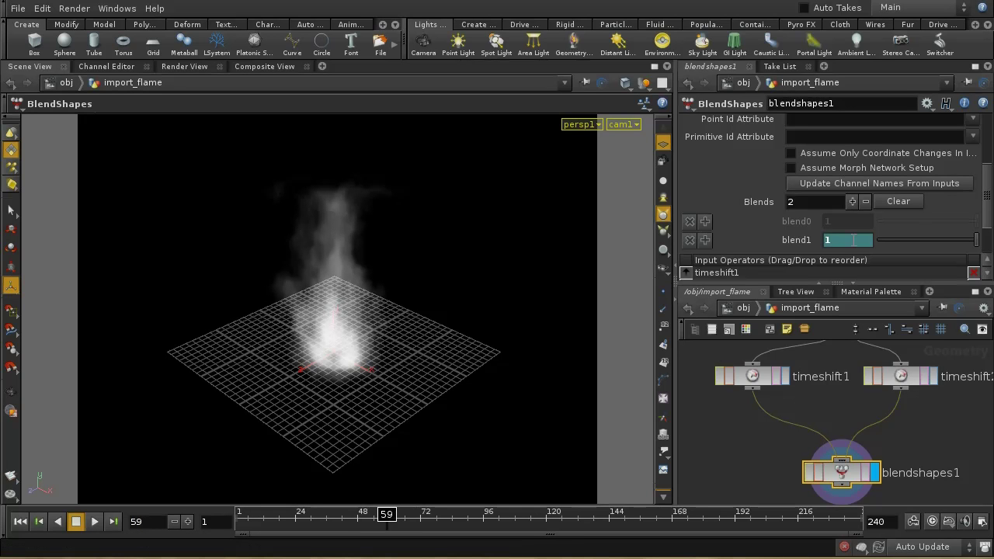
alt+click(801, 241)
Reset blend1 to 0 and keyframe it on frame 30.
click(242, 515)
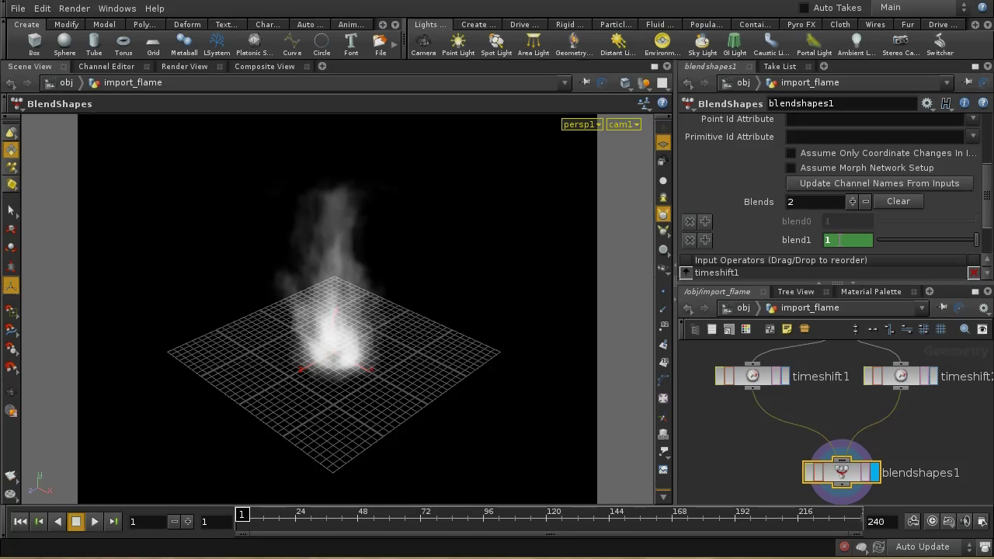
drag(164, 528, 88, 525)
text(3)
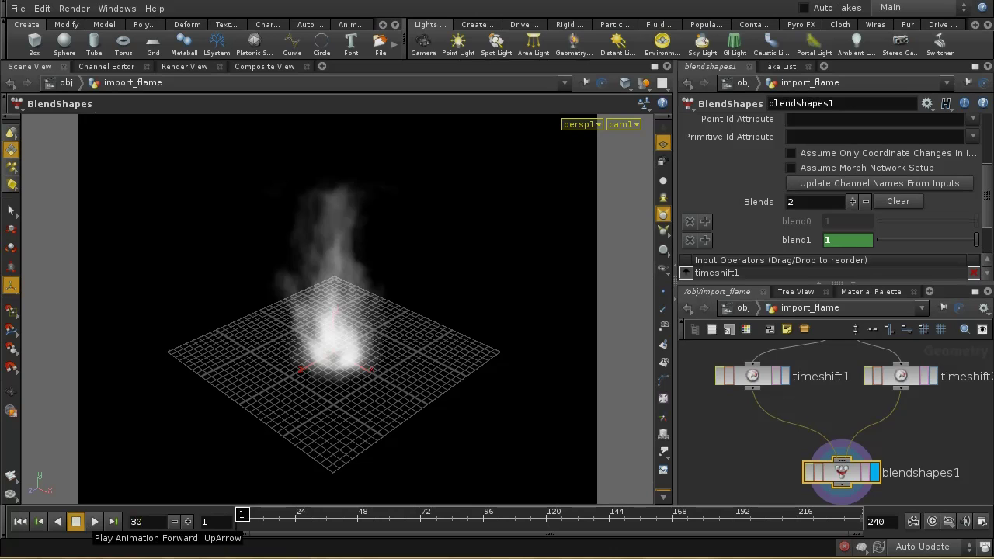
text(0)
key(Return)
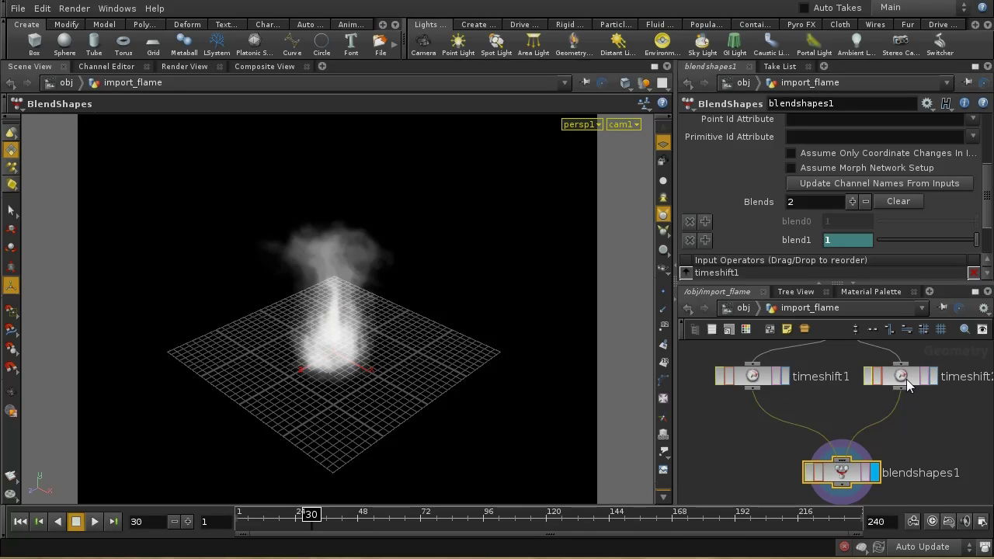
ctrl+middle_click(782, 241)
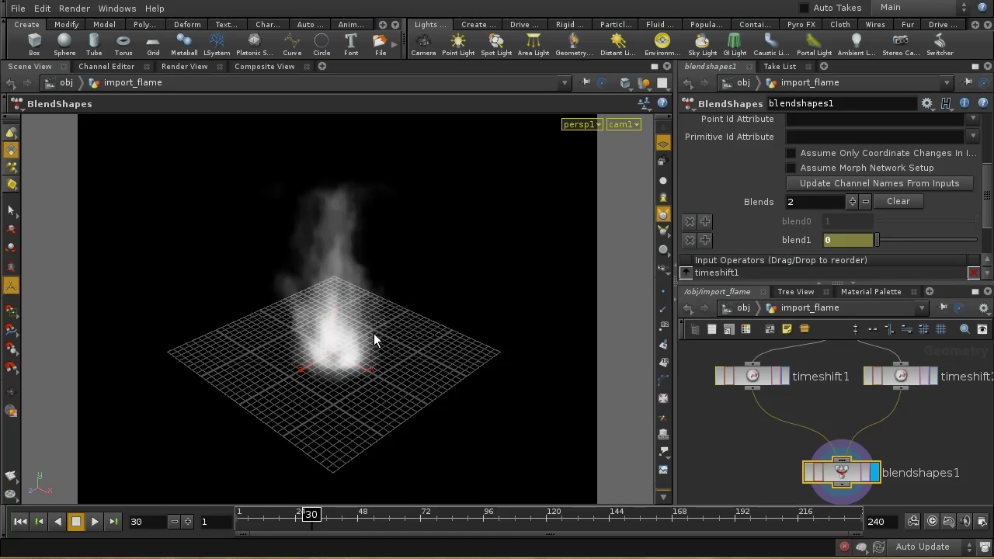
alt+click(787, 241)
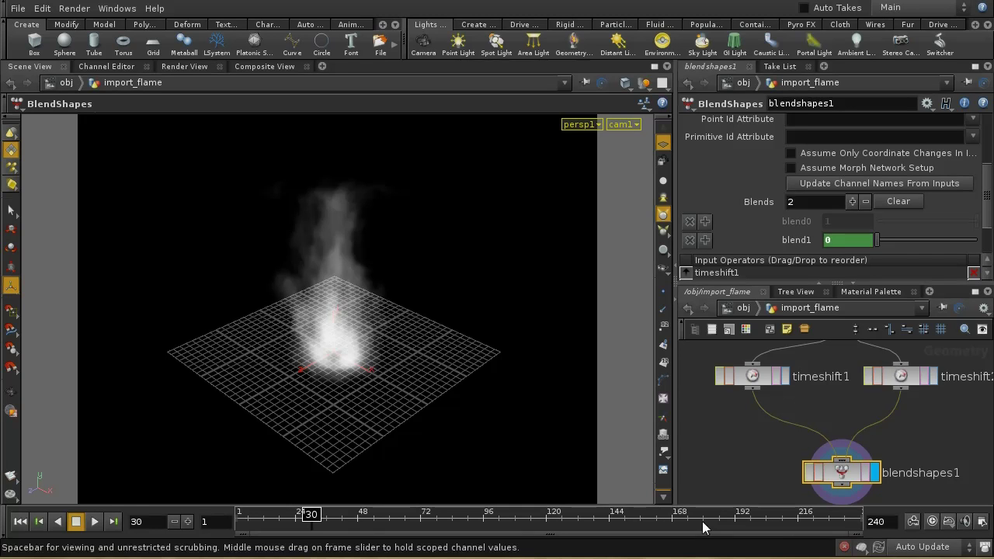
click(21, 521)
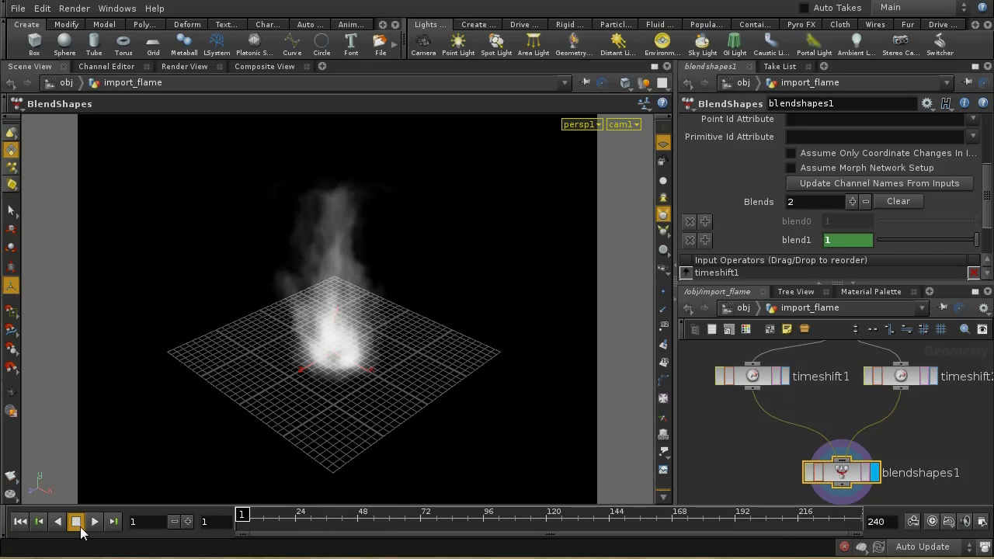
click(94, 521)
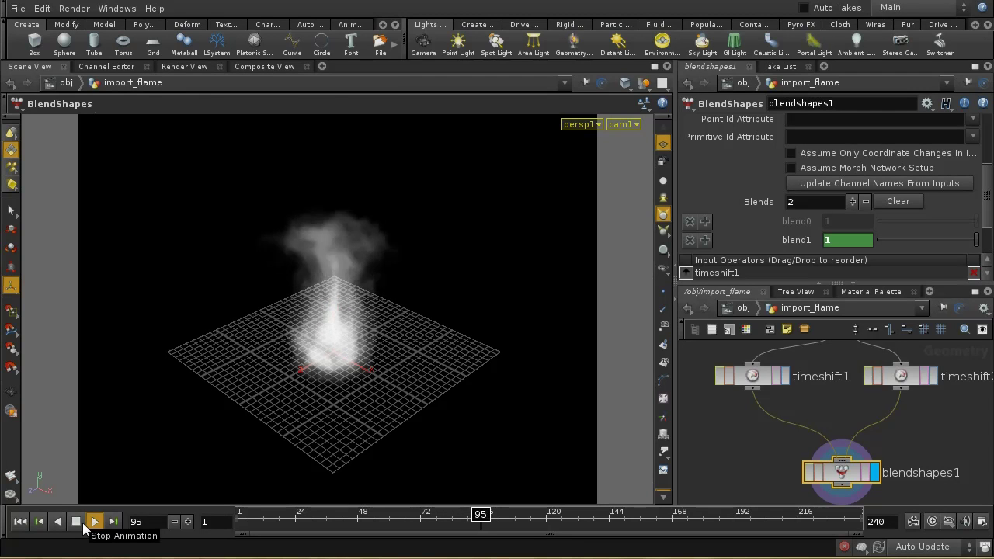
click(82, 526)
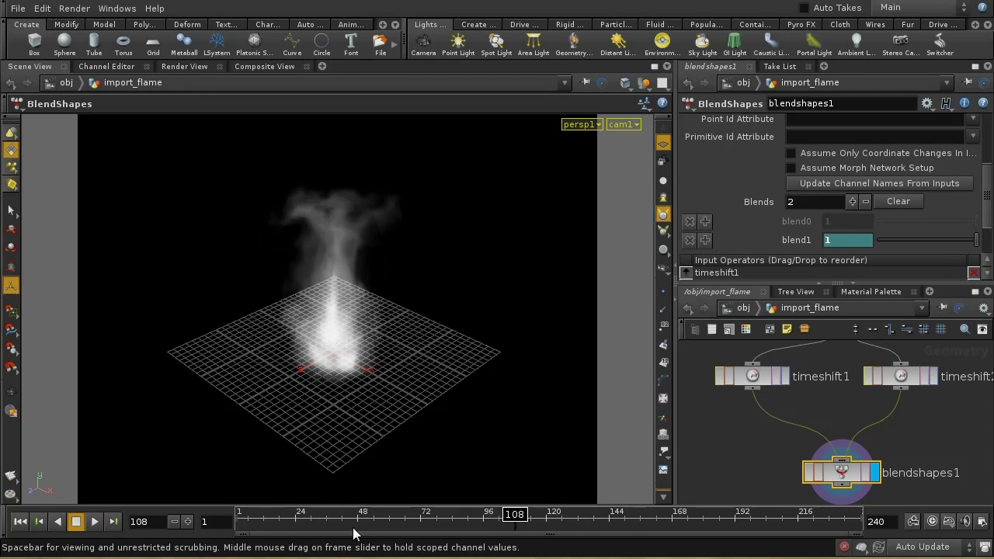
drag(514, 516, 478, 515)
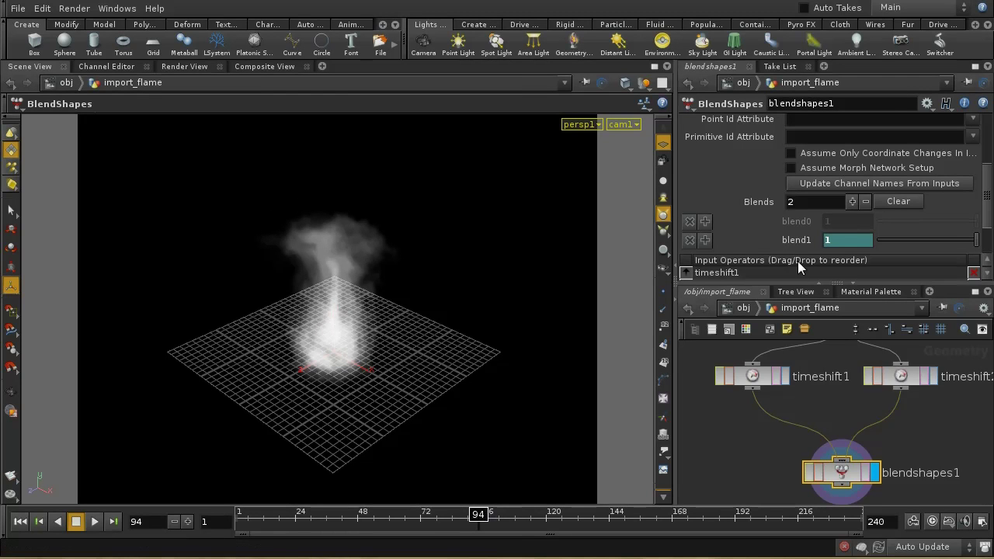
drag(480, 516, 239, 517)
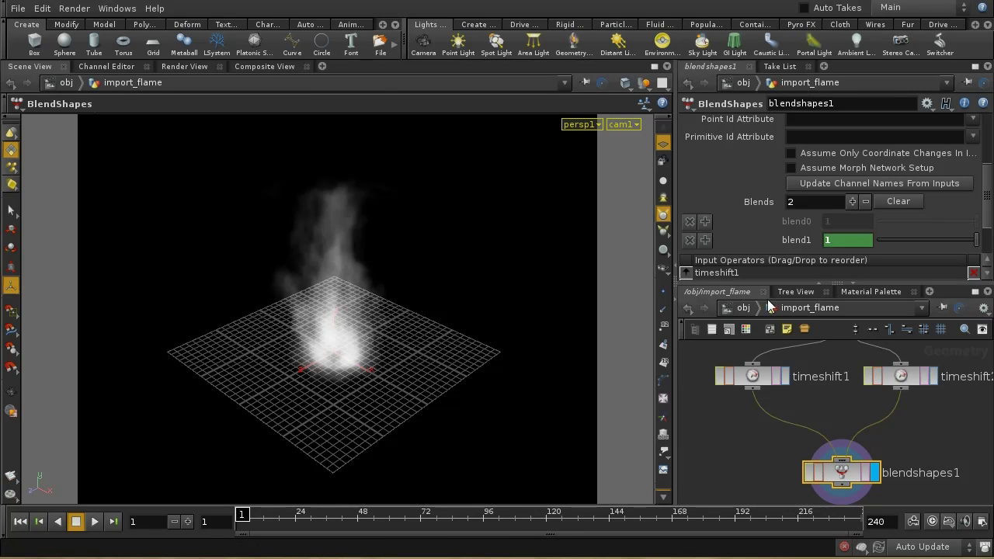
click(838, 240)
Apply a Cycle motion effect to blend1 so its keyed curve repeats on both sides.
right_click(793, 238)
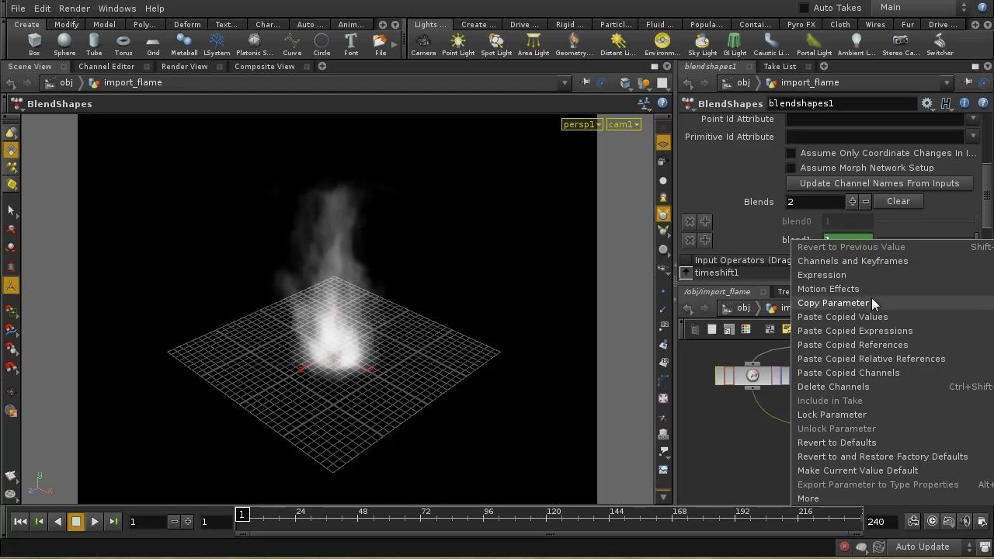
mouse_move(871, 289)
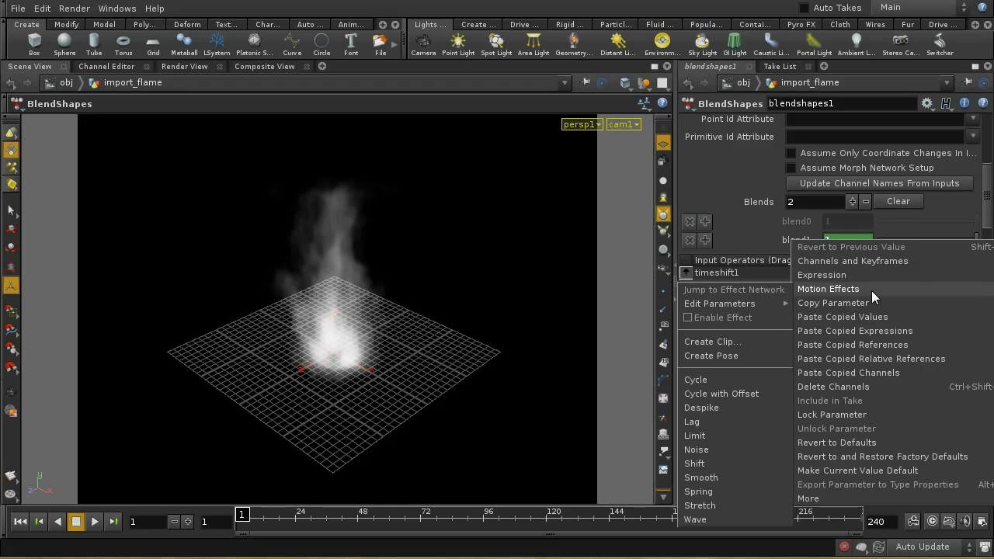
click(739, 382)
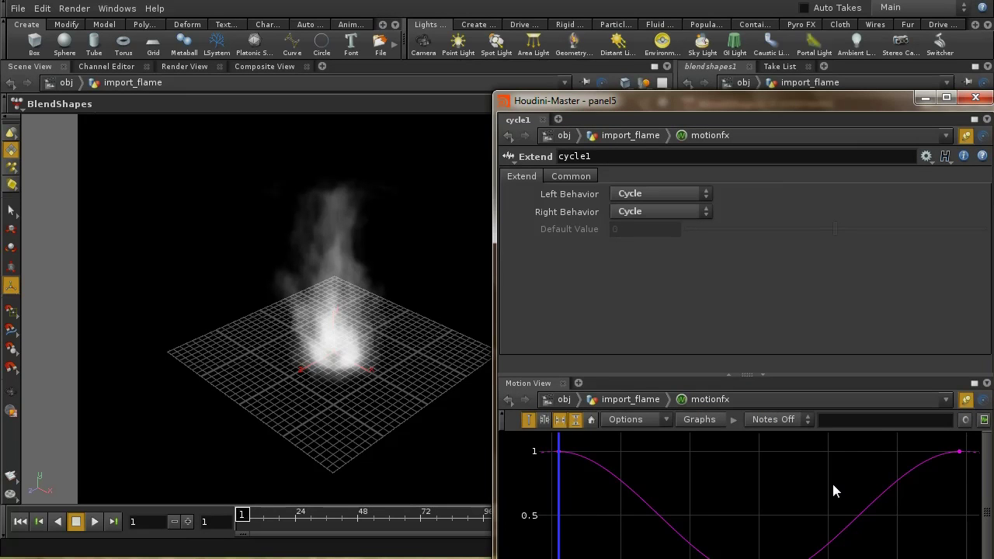
scroll(832, 491, down, 5)
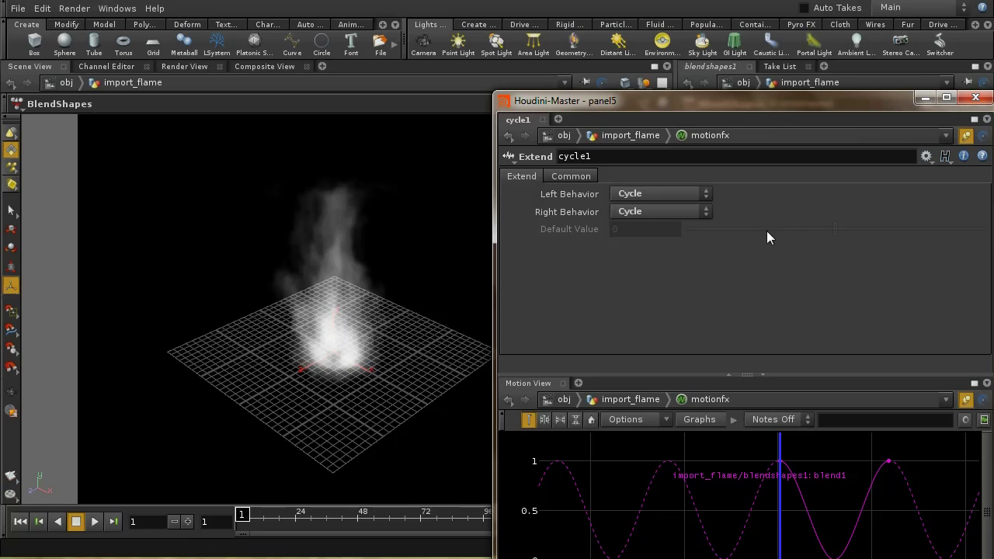
drag(756, 106, 677, 26)
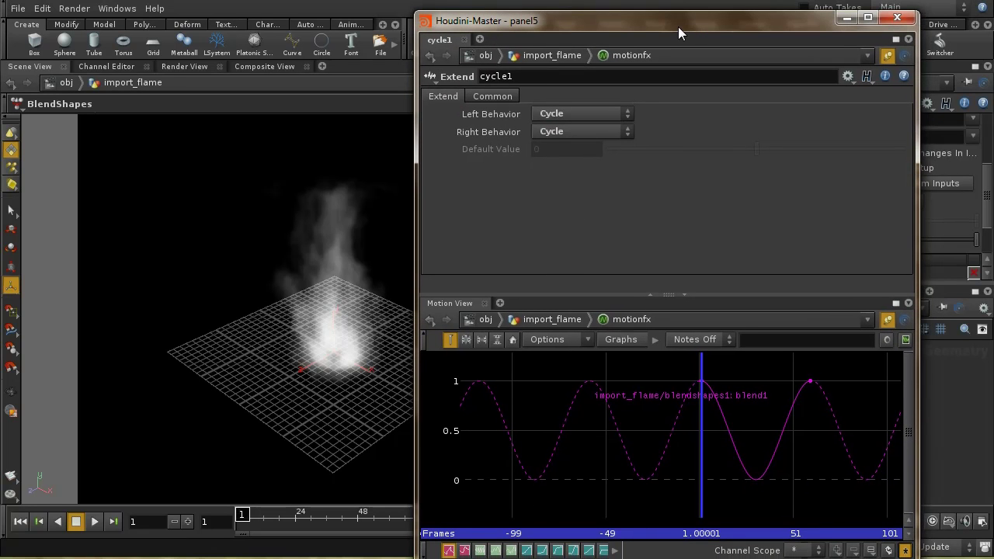
scroll(706, 434, down, 3)
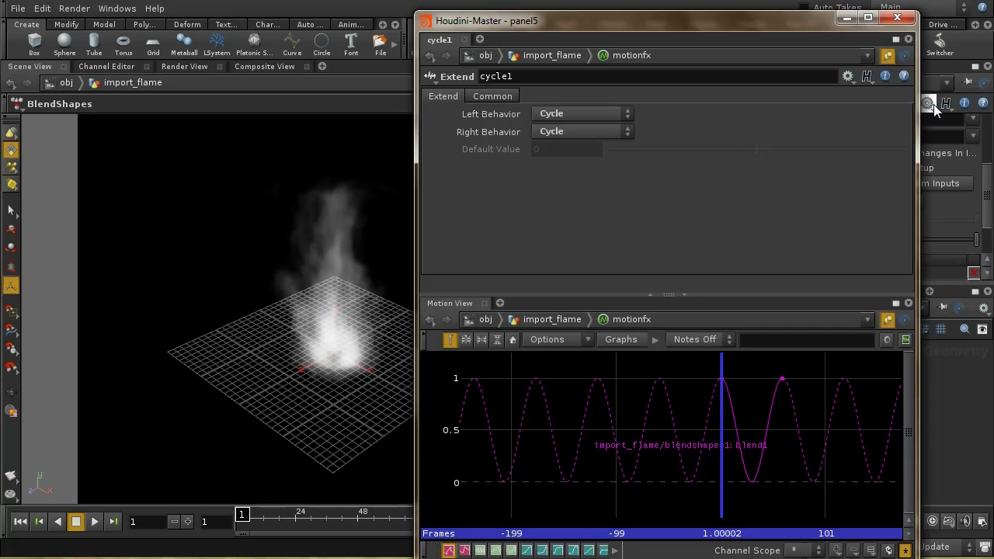
click(898, 18)
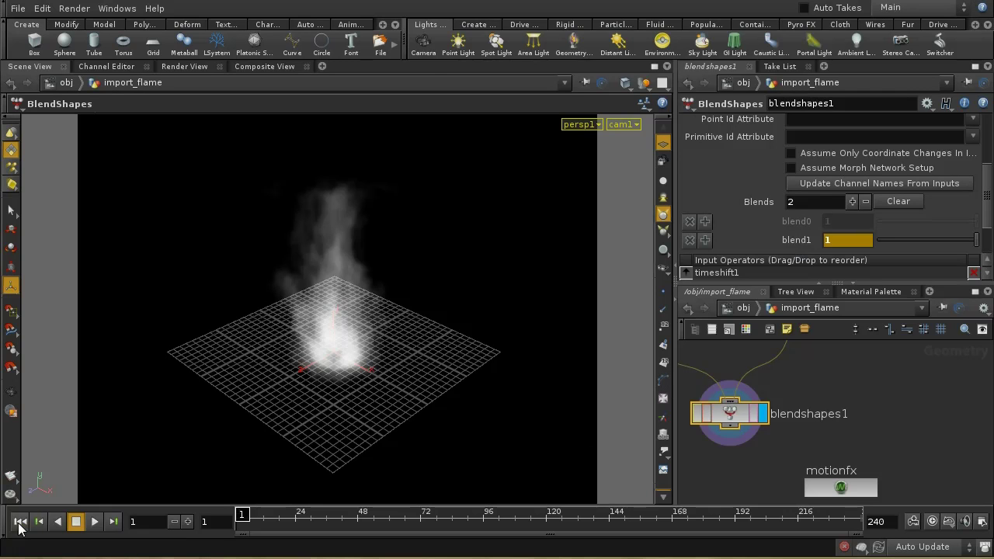
click(93, 523)
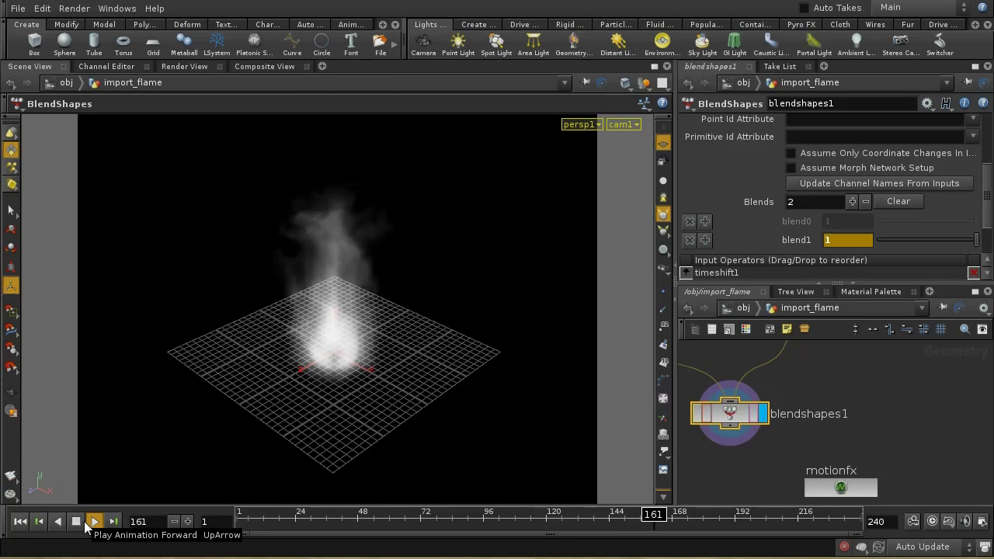
click(76, 521)
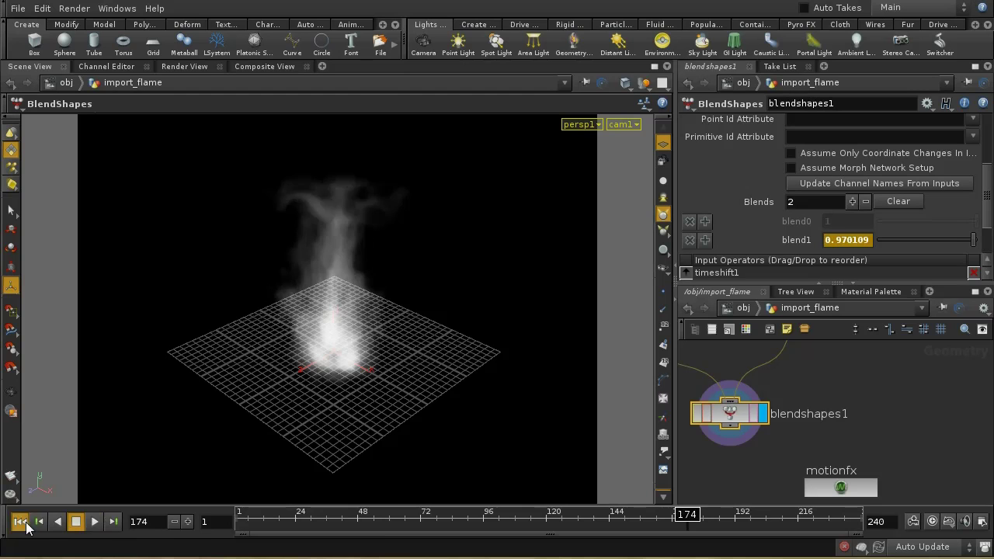
click(24, 523)
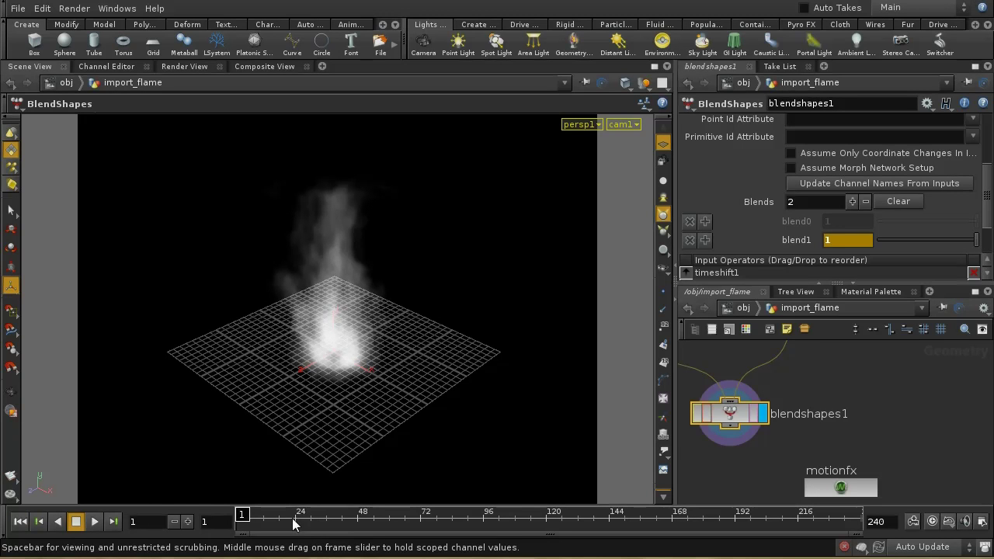